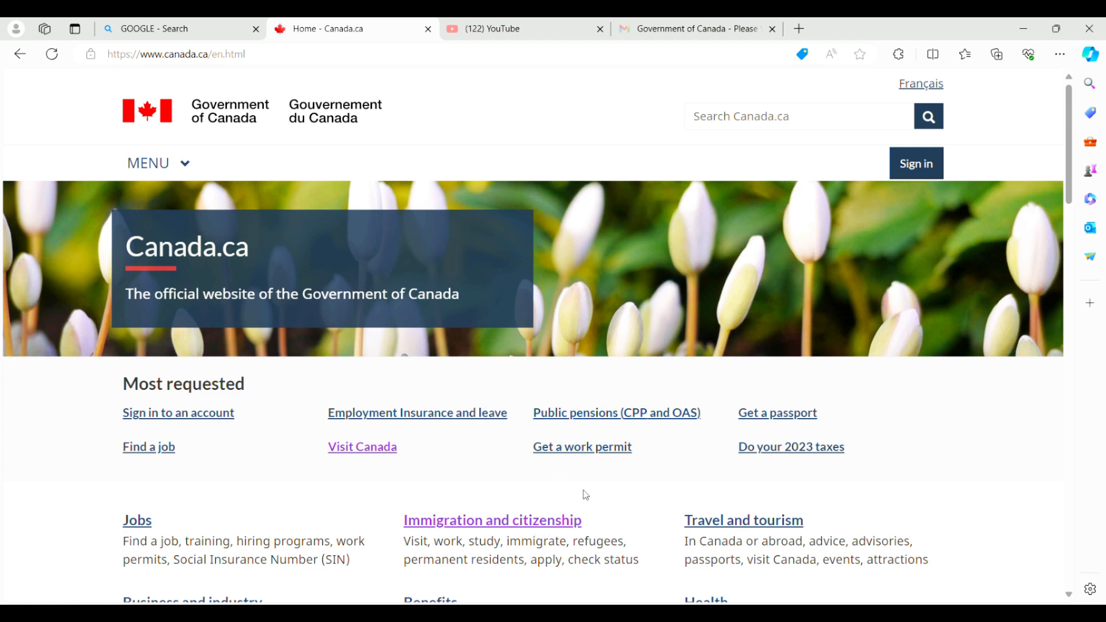
Go through Immigration and citizenship, then Visit, to the 'Stay in Canada longer' page.
click(524, 521)
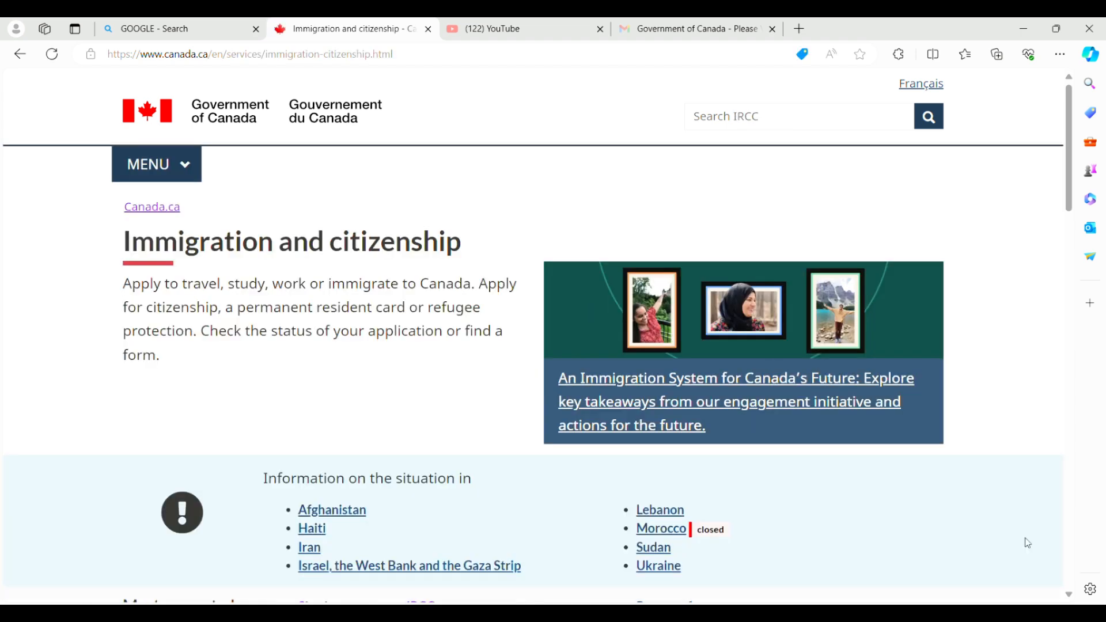
scroll(1070, 595, down, 7)
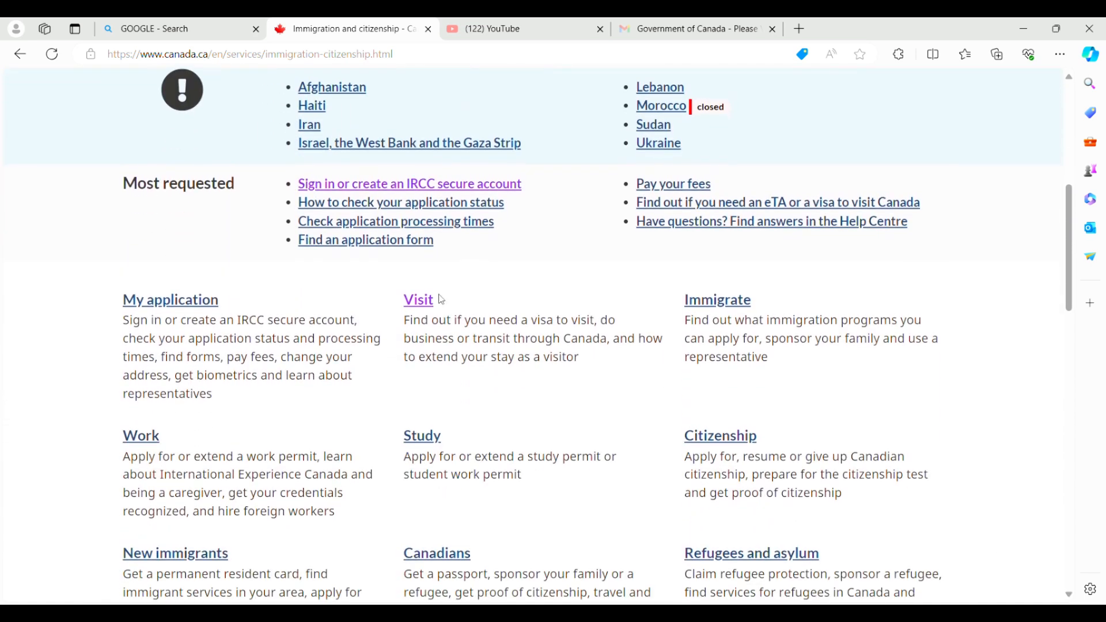
click(429, 305)
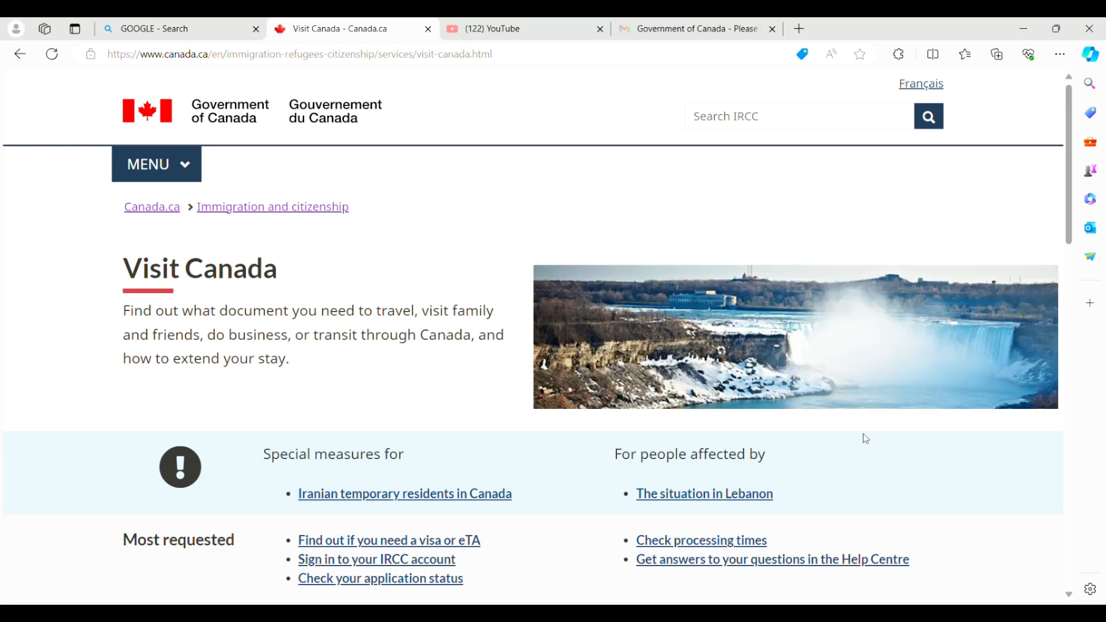
scroll(1070, 598, down, 1)
scroll(1070, 600, down, 2)
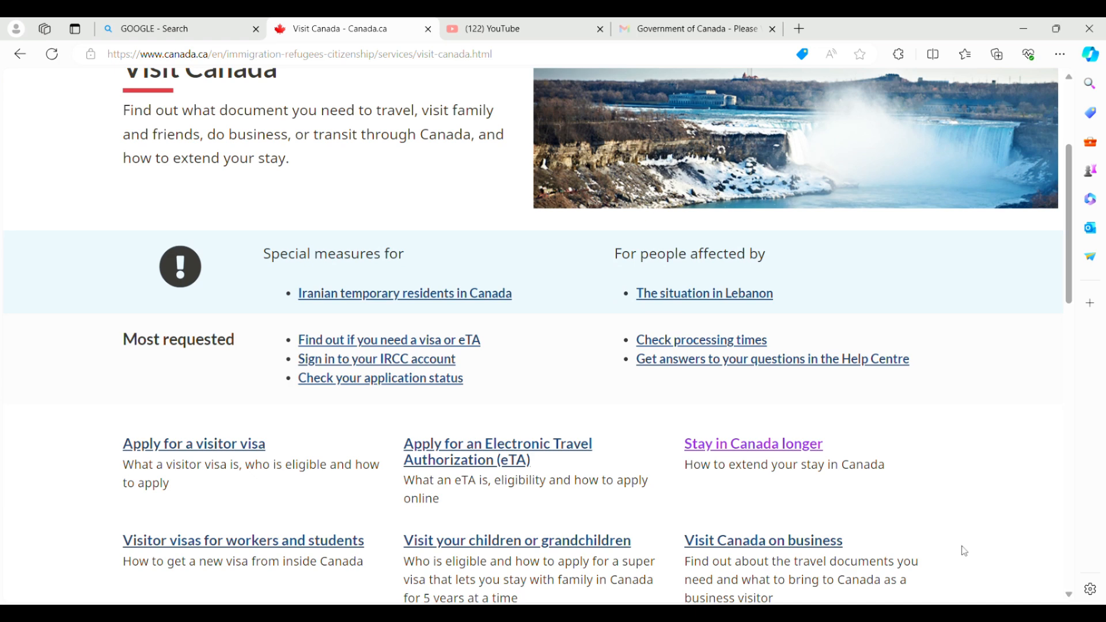
click(765, 454)
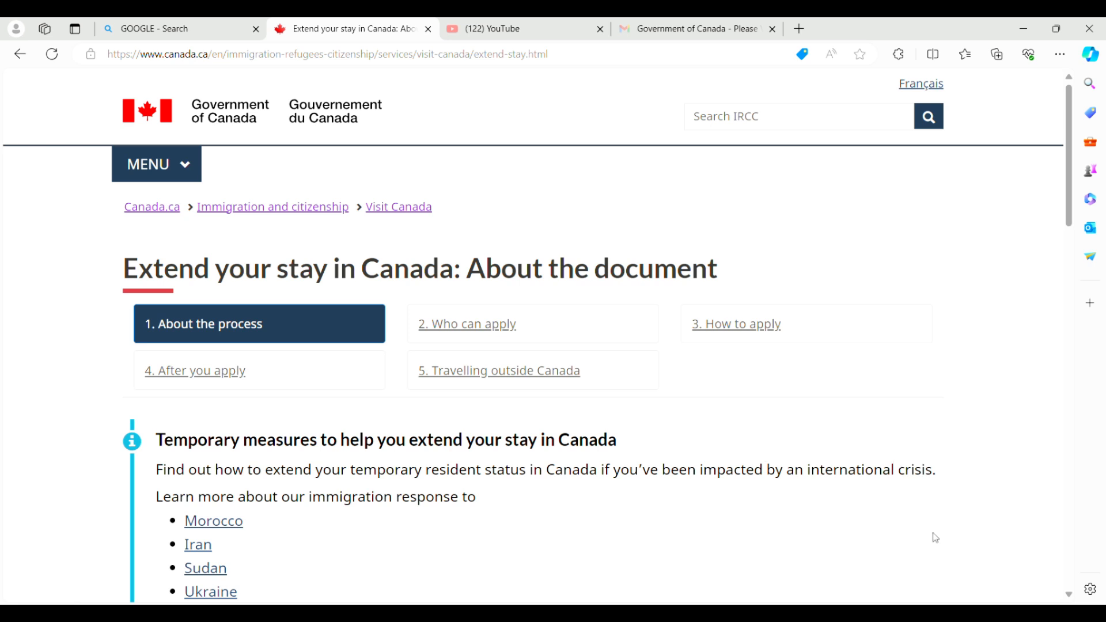
Read the '2. Who can apply' section for extending a visitor stay.
click(496, 336)
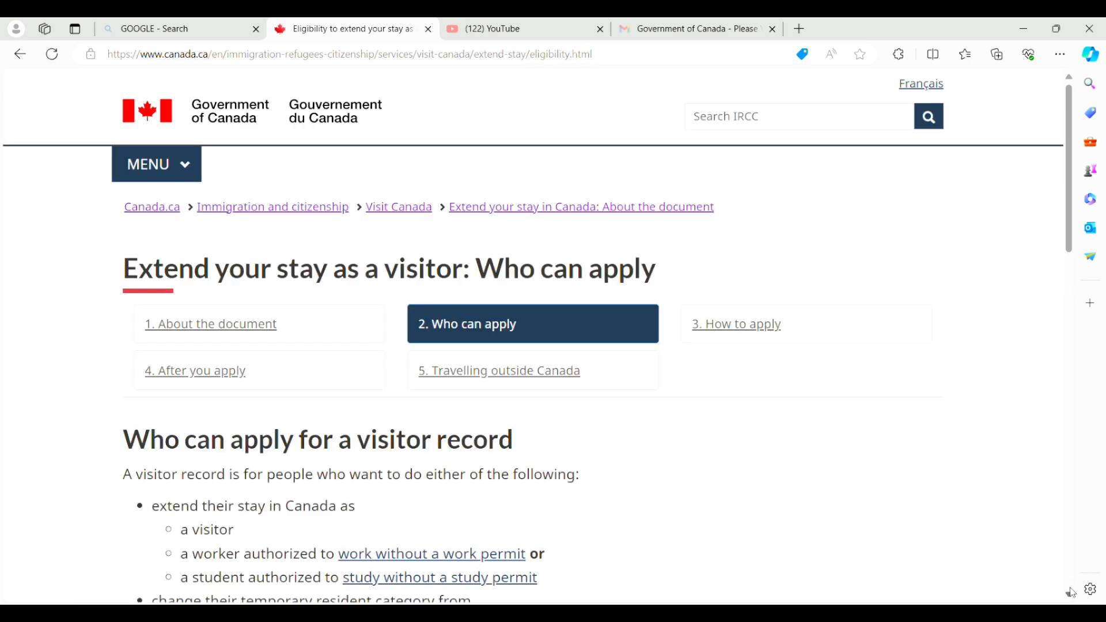
scroll(1072, 596, down, 4)
scroll(1071, 595, down, 1)
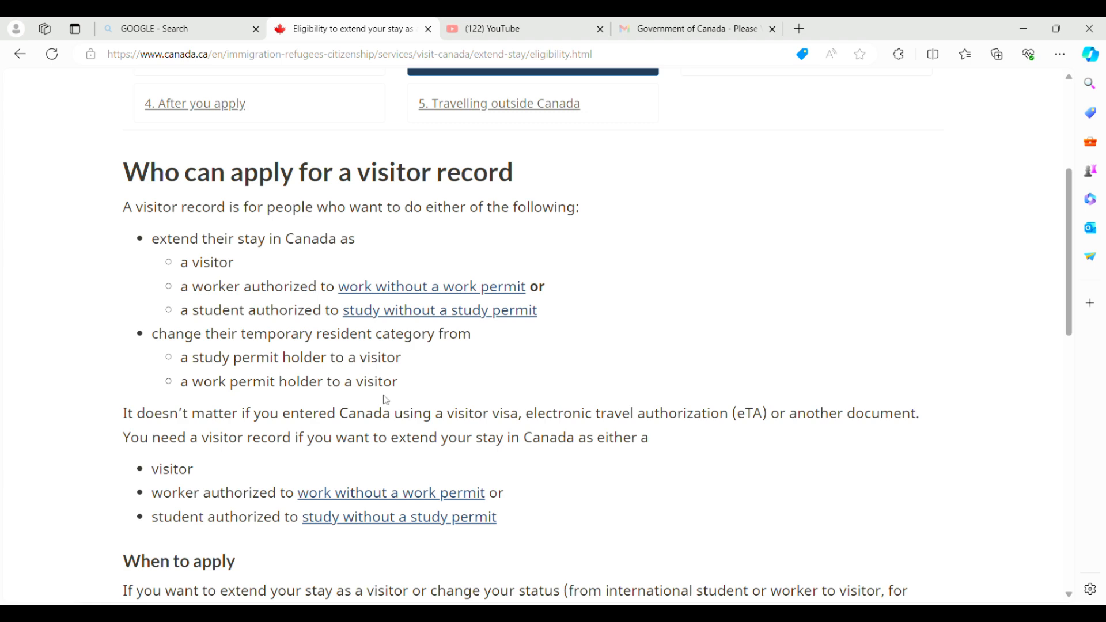
scroll(1063, 249, up, 5)
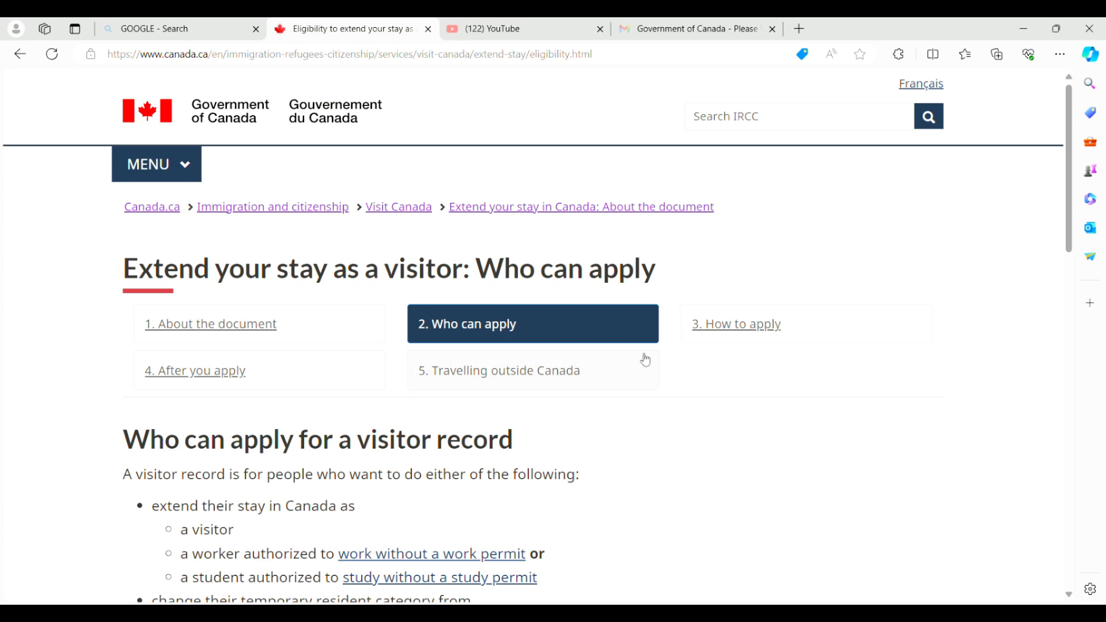
Open '3. How to apply' and scroll to Step 4 about creating an account.
click(743, 332)
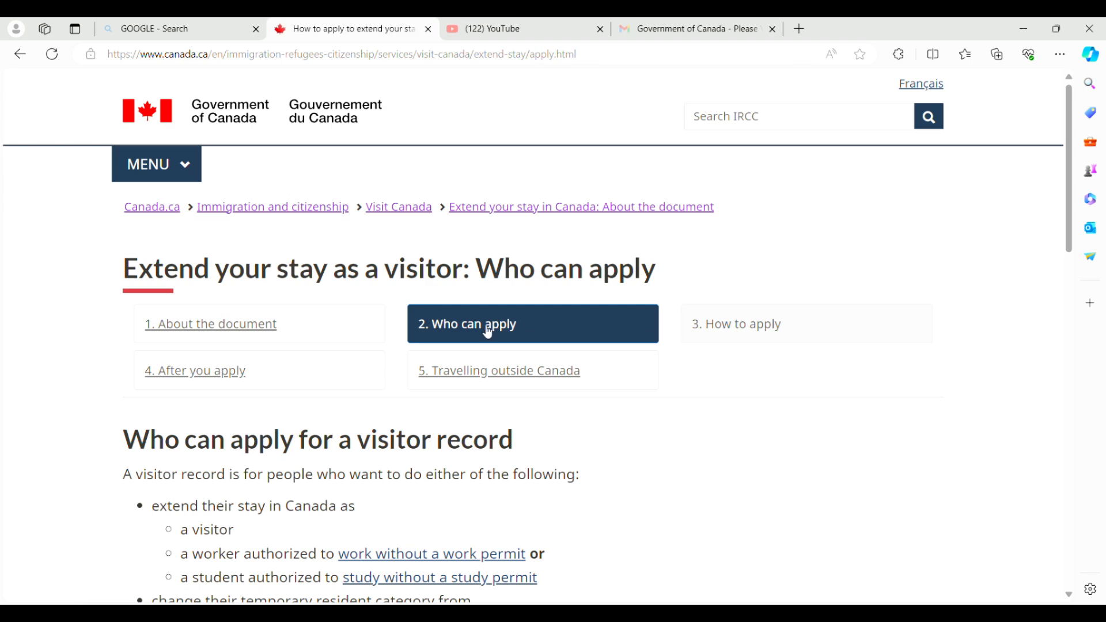
click(1069, 595)
scroll(1074, 601, down, 6)
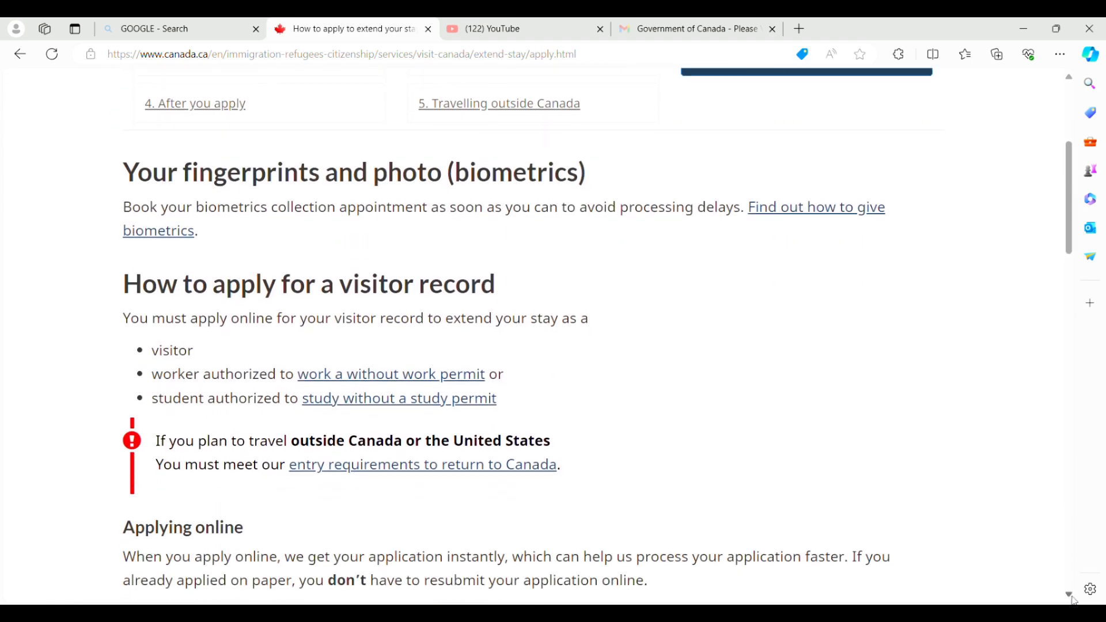
scroll(1074, 601, down, 10)
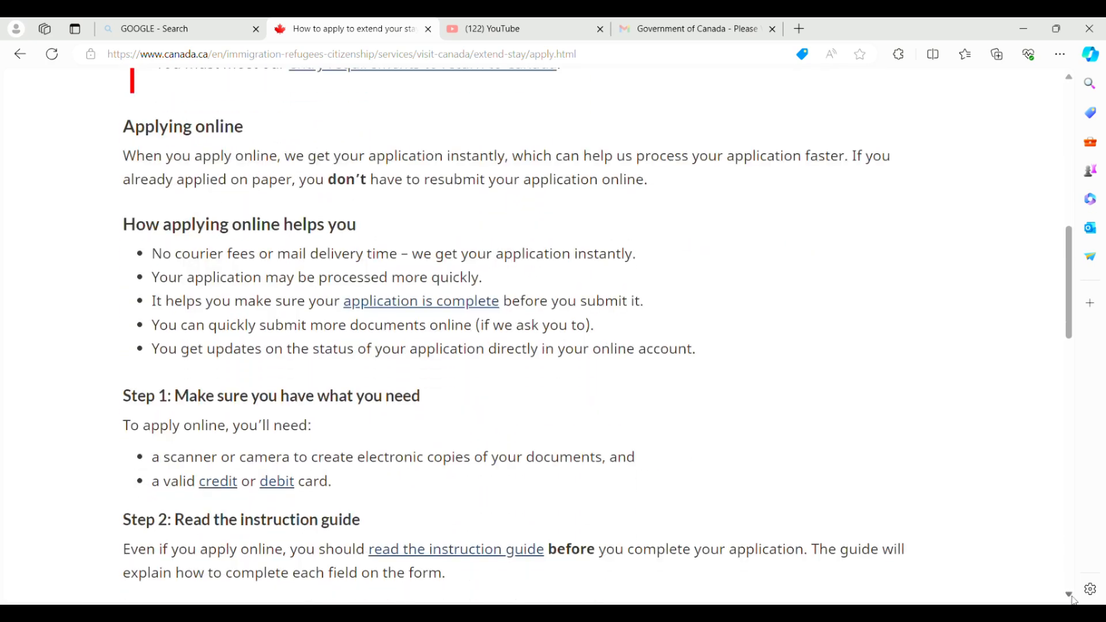
scroll(1074, 601, down, 4)
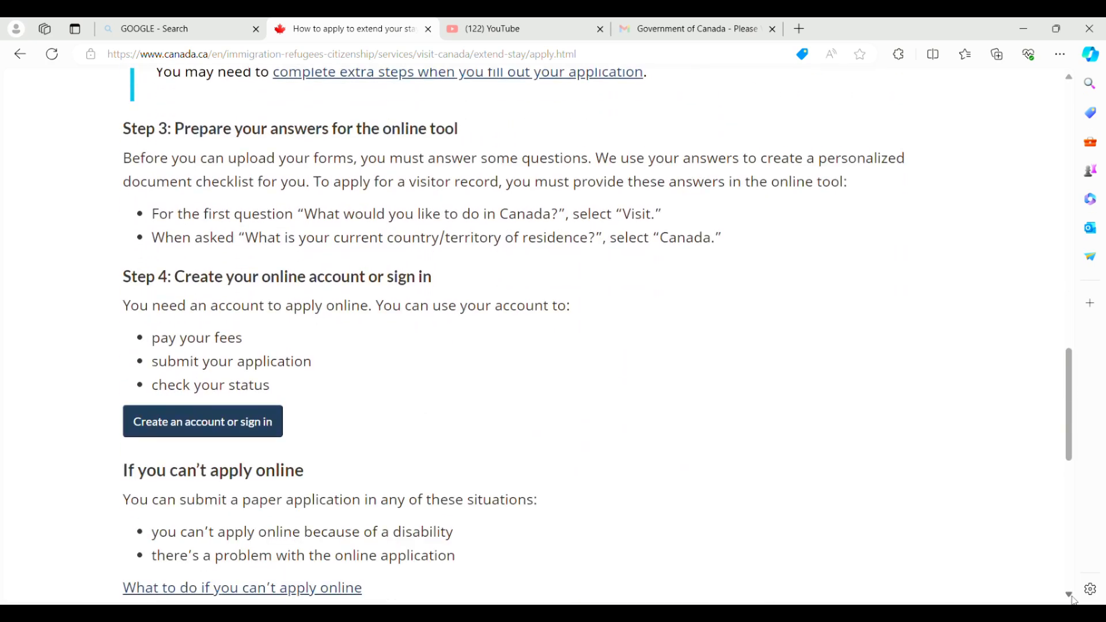
Go from 'Create an account or sign in' to the 'Register for an account' page.
click(192, 430)
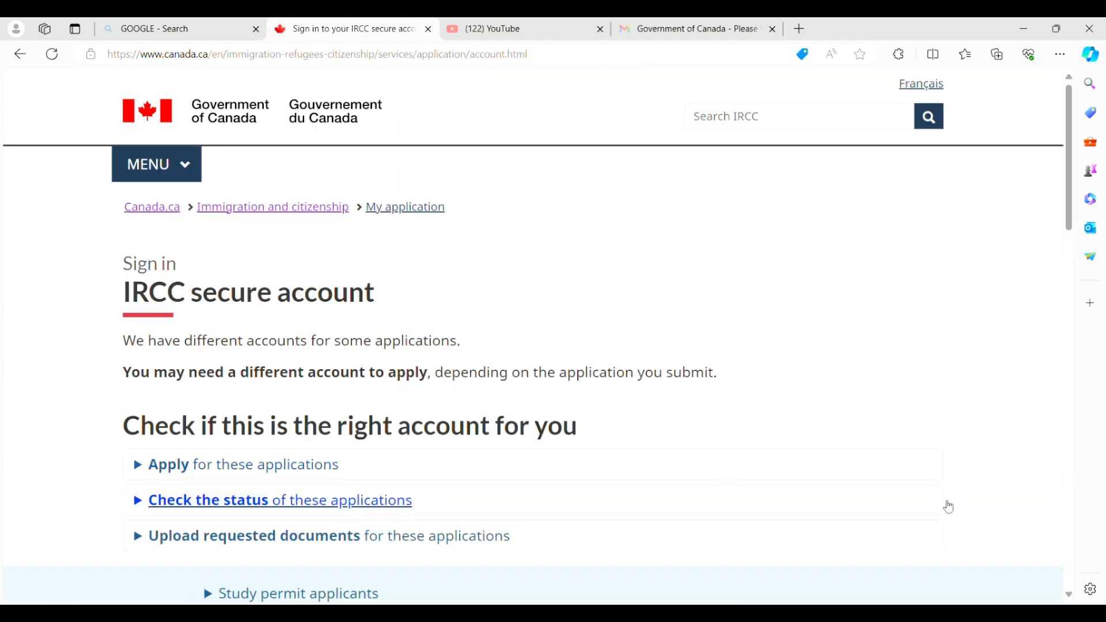
scroll(1070, 599, down, 7)
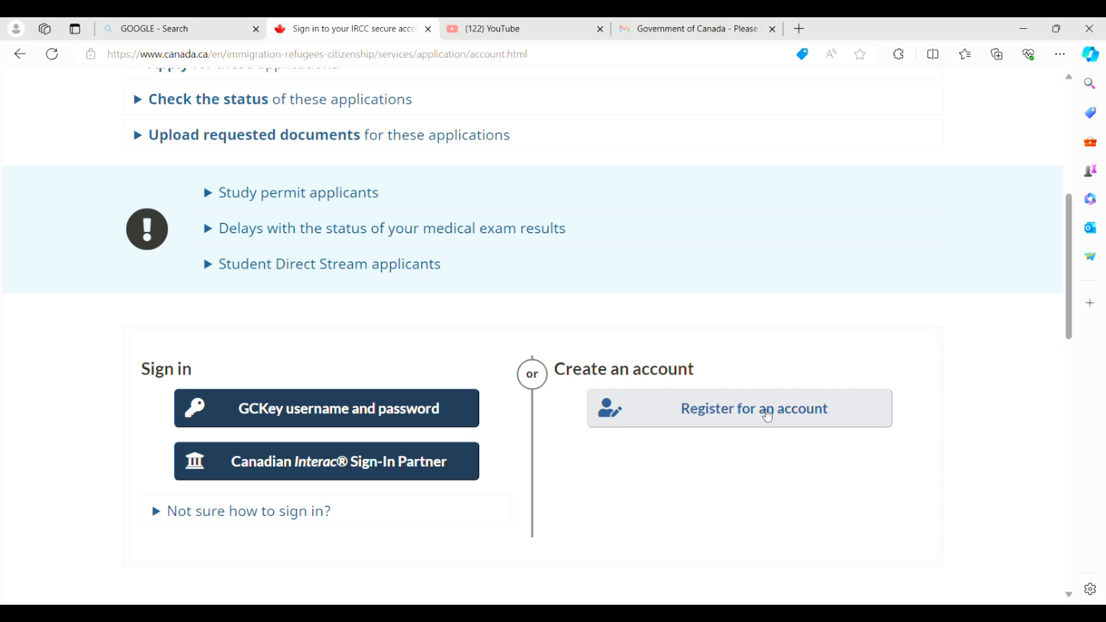
click(768, 416)
scroll(1070, 334, down, 7)
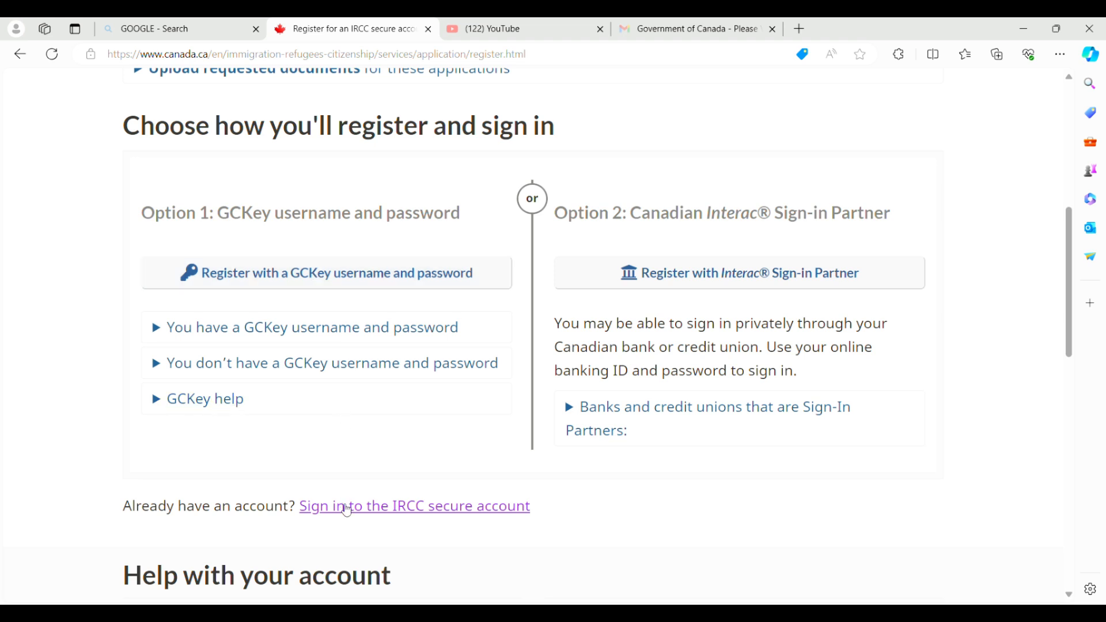
Enter the holder's last and given names, keep the e-mail, choose English notifications, and continue.
click(347, 510)
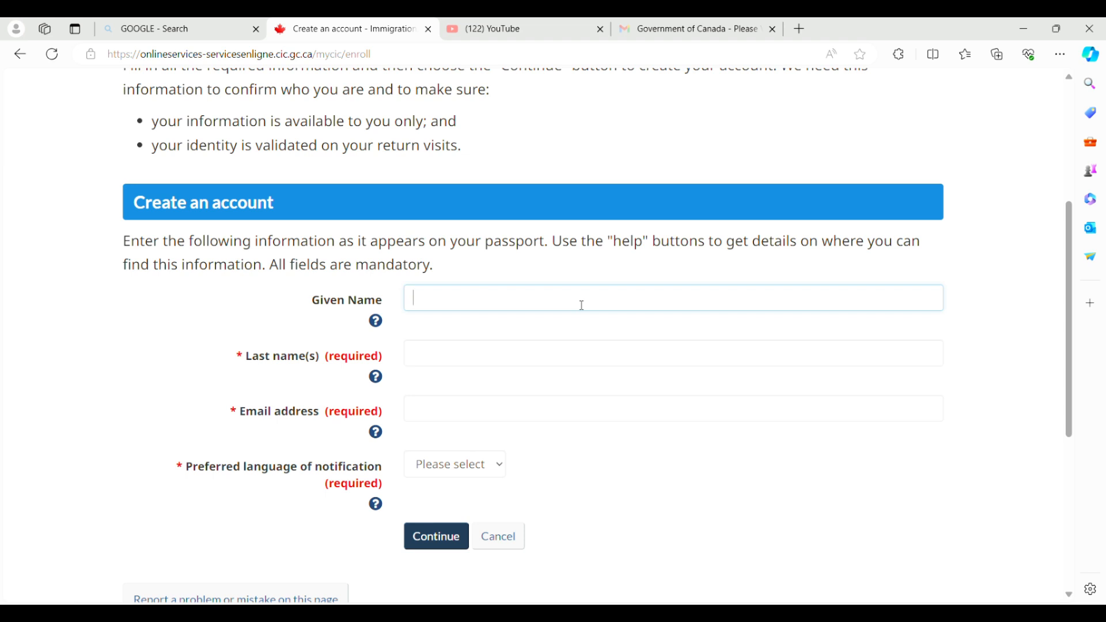
click(537, 359)
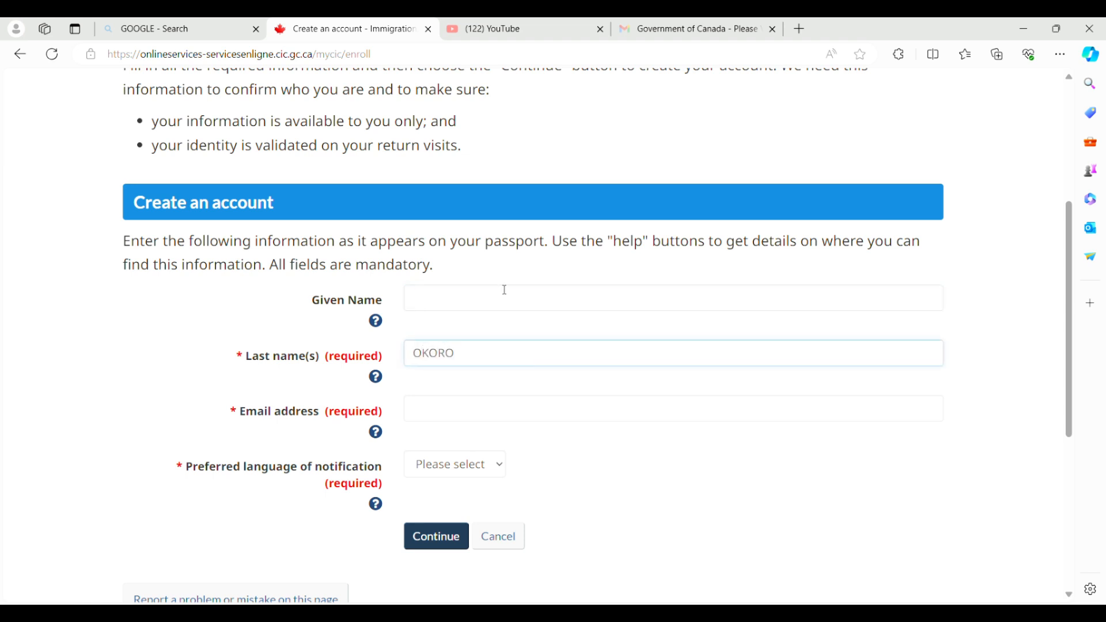
click(473, 305)
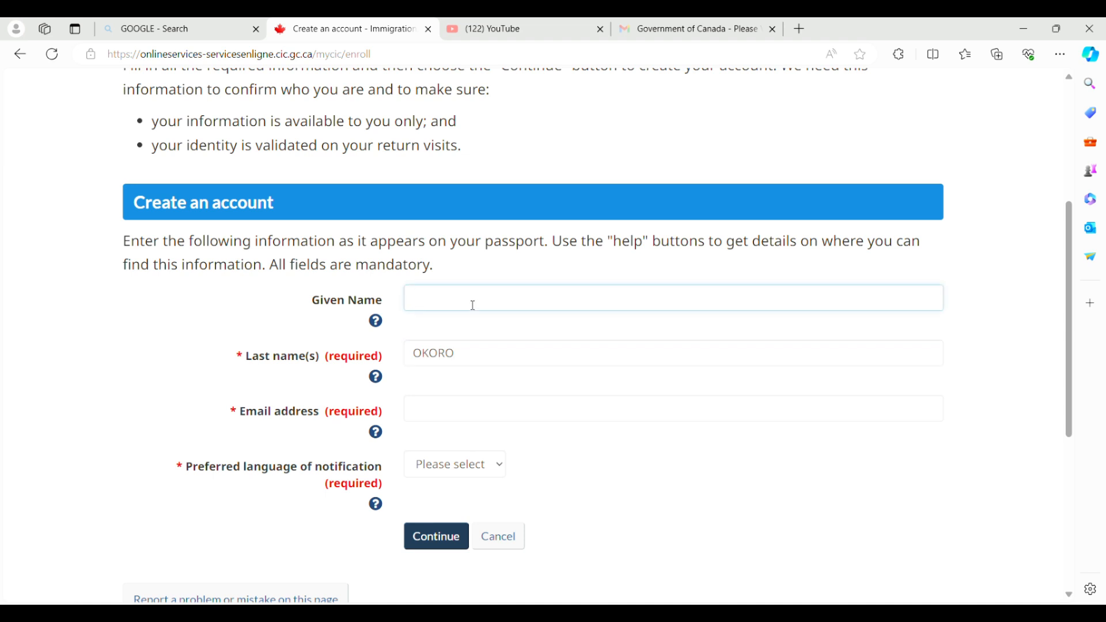
click(482, 410)
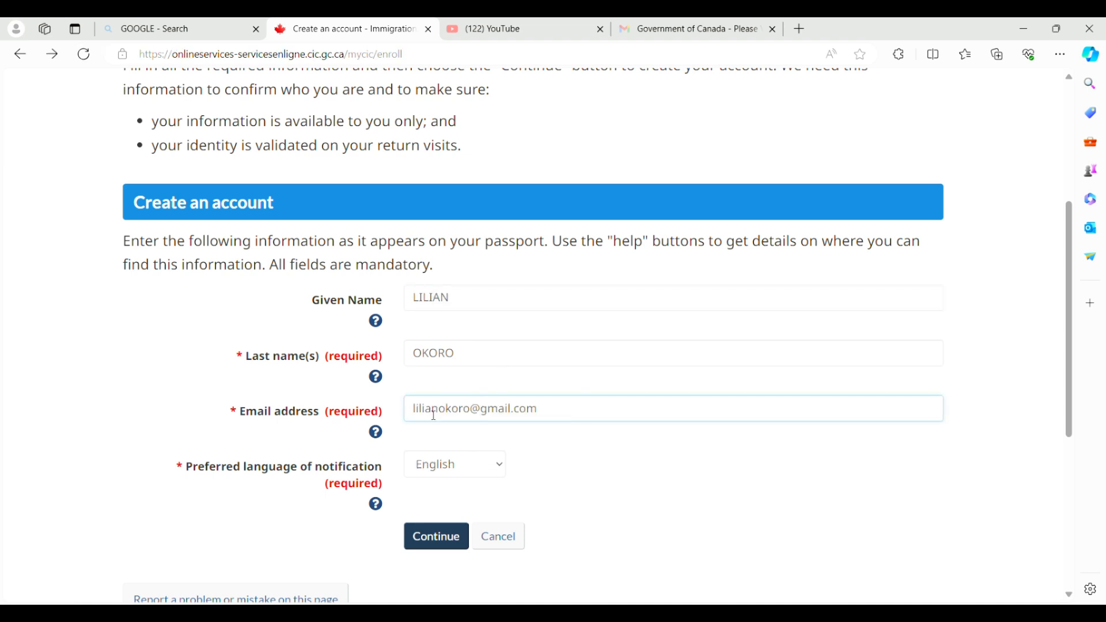
click(469, 475)
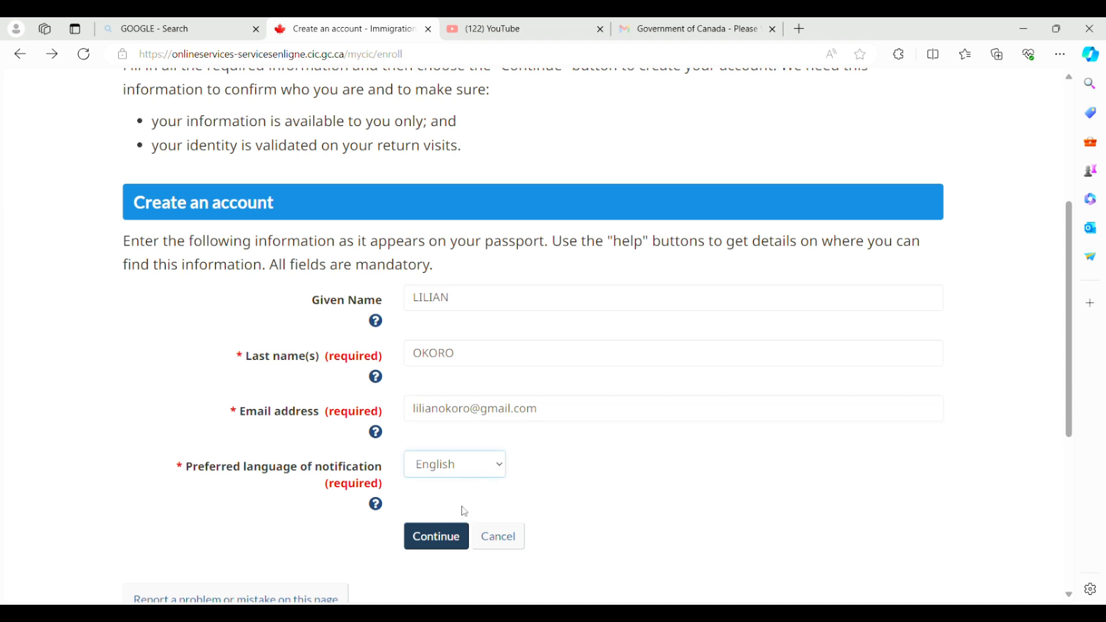
click(452, 535)
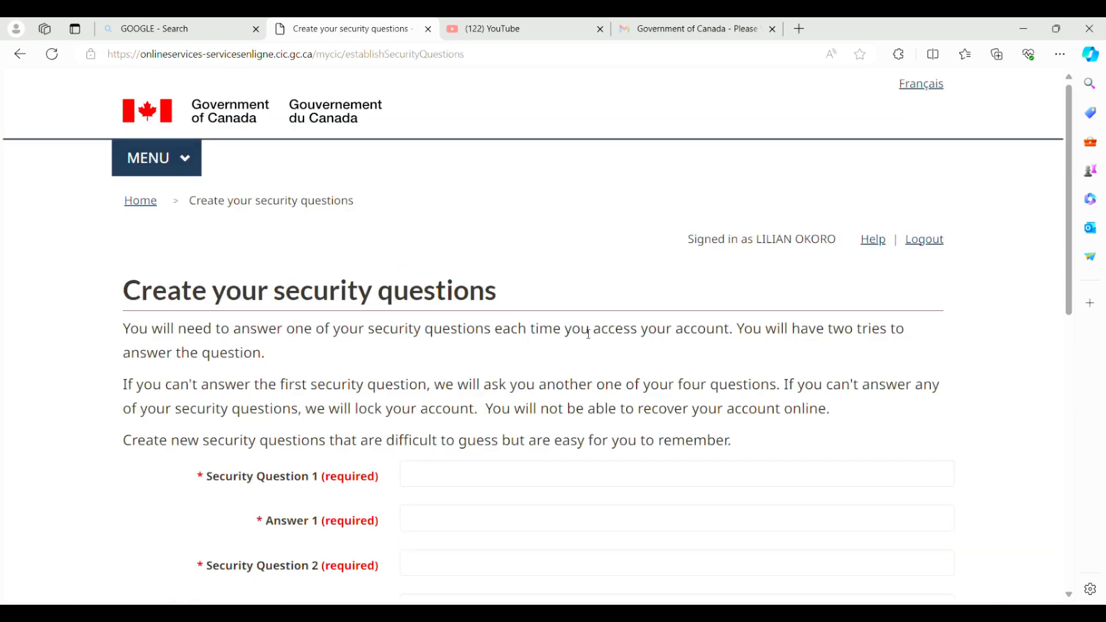
Fill in Security Questions 1–4 with their answers and save them.
click(1069, 596)
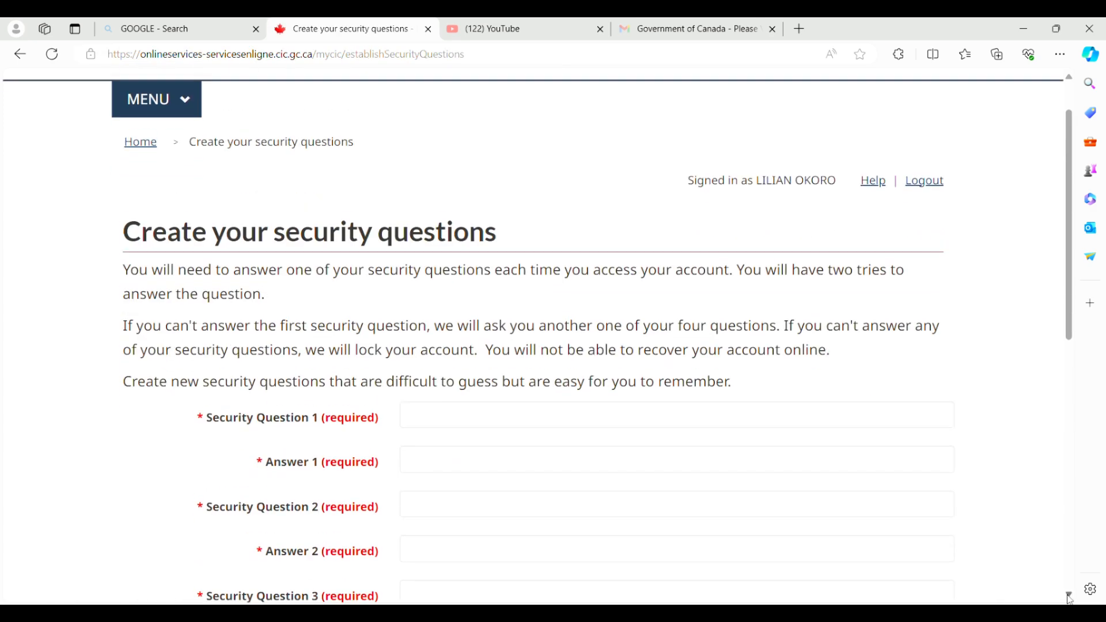
scroll(777, 410, down, 1)
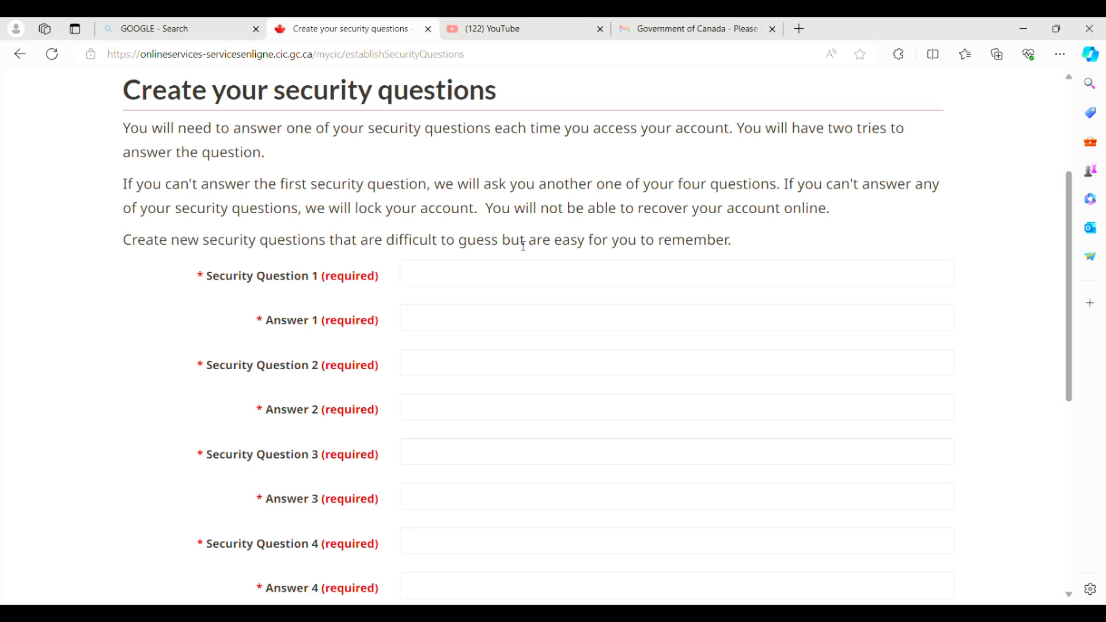
click(450, 271)
scroll(459, 156, down, 2)
key(Tab)
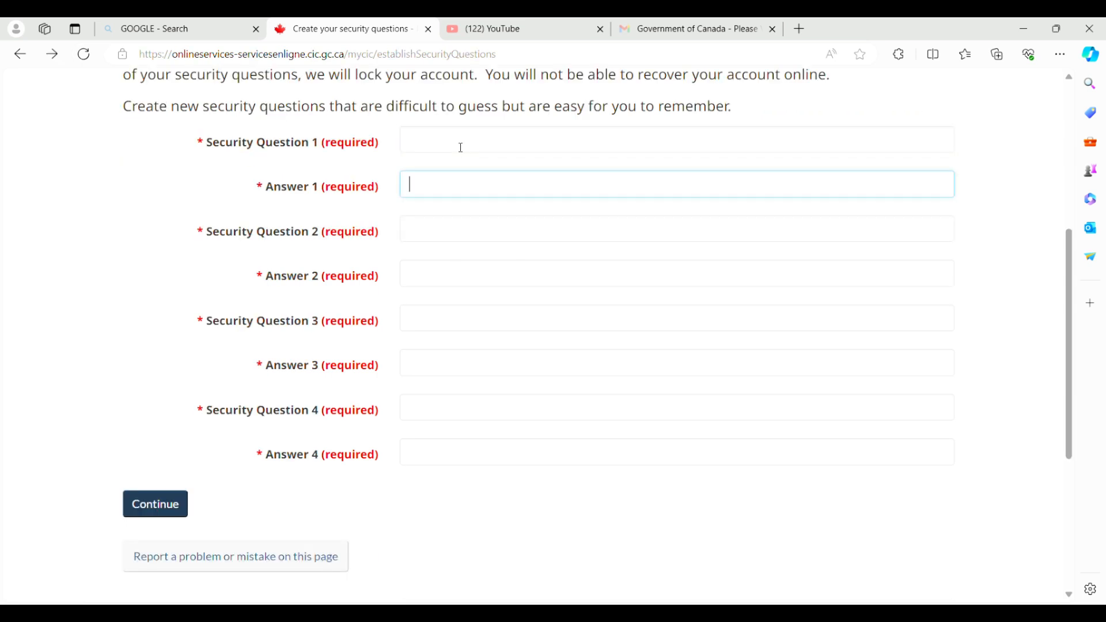
click(461, 148)
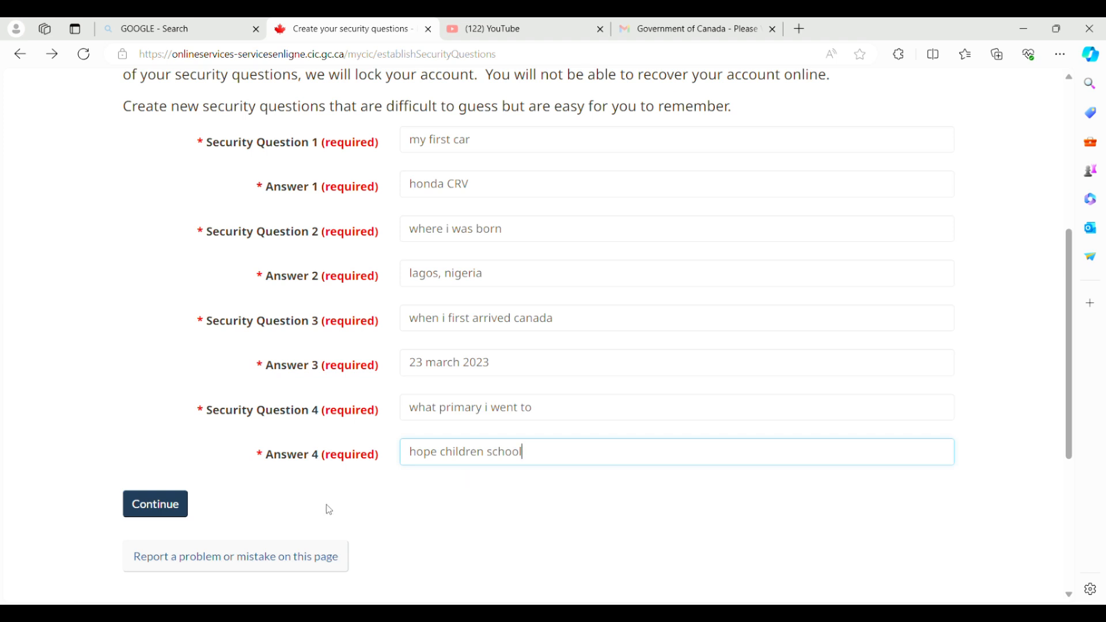
click(180, 505)
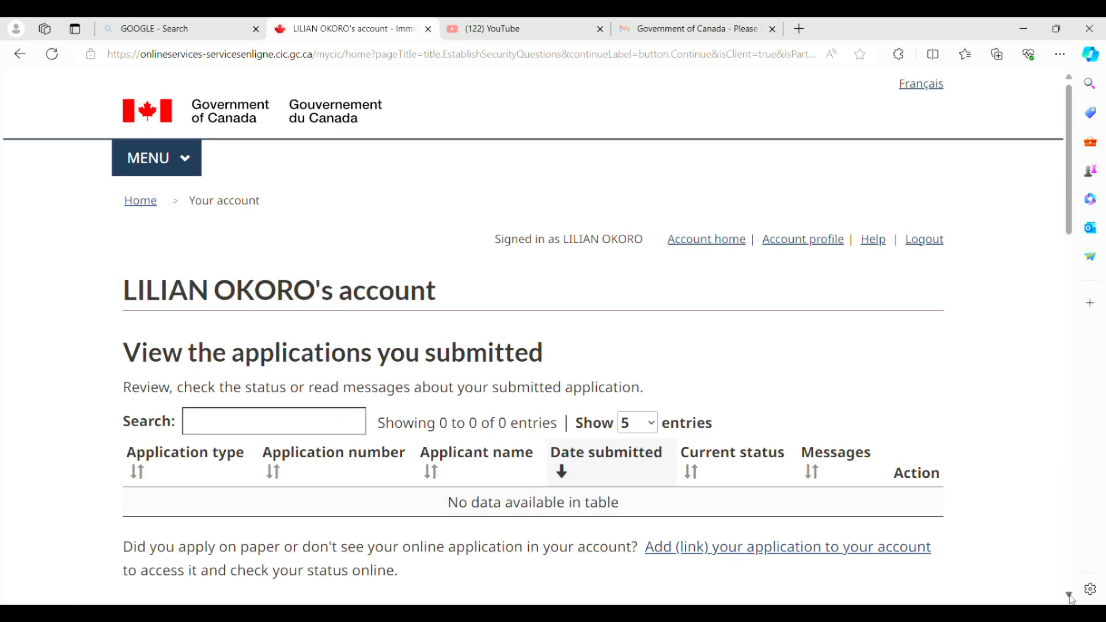
Start a new application and choose 'Visitor visa, study and/or work permit'.
scroll(1072, 599, down, 3)
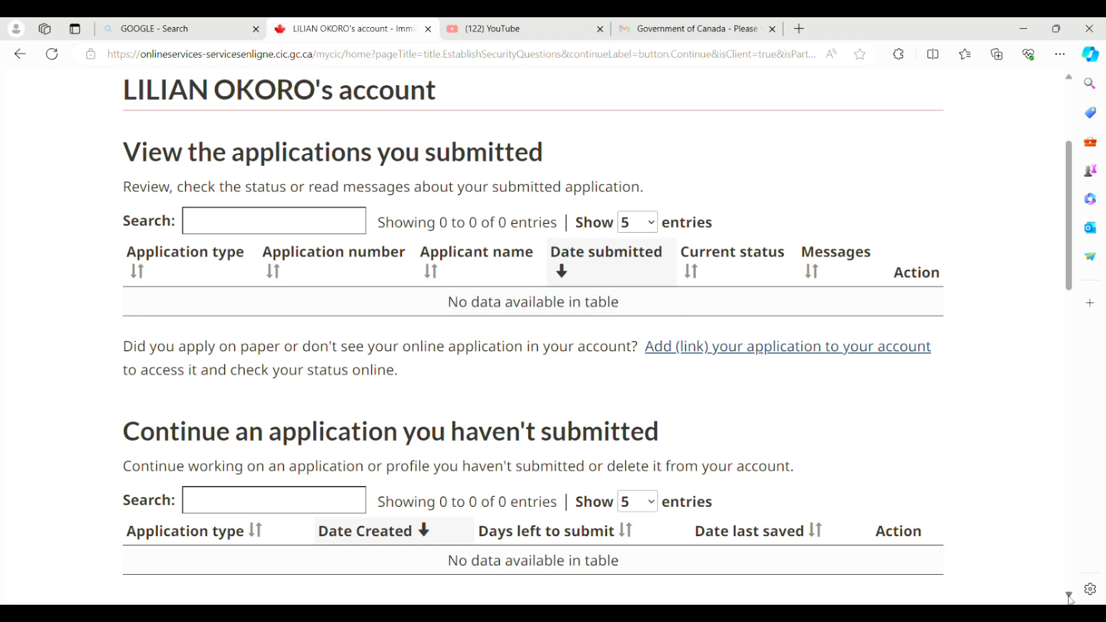
scroll(1070, 598, down, 7)
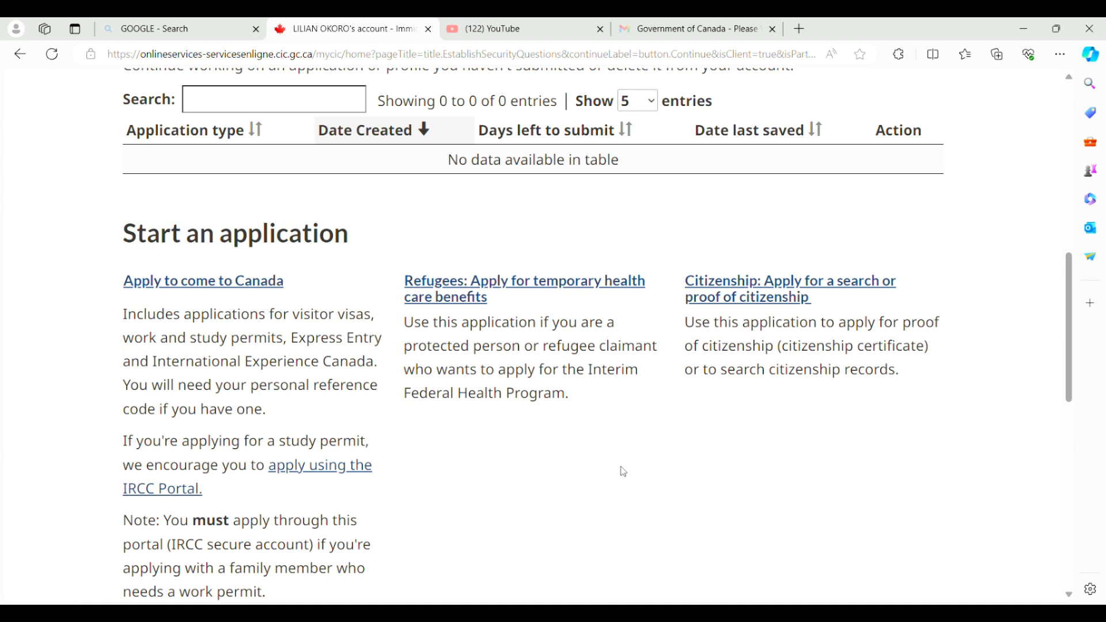
click(277, 291)
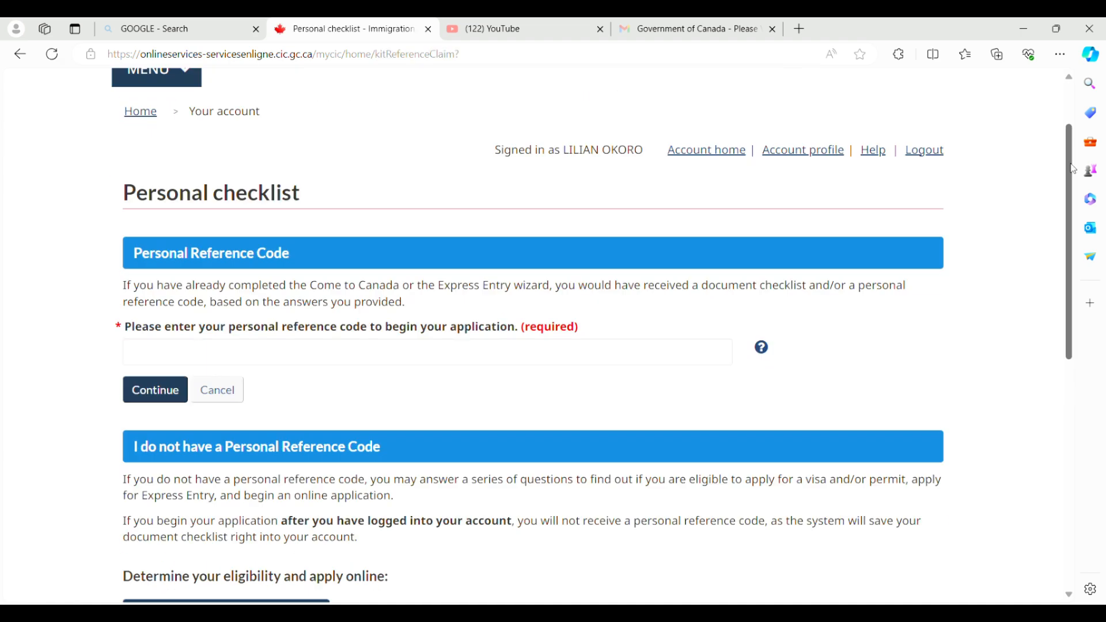
scroll(1065, 245, down, 3)
scroll(1064, 245, down, 3)
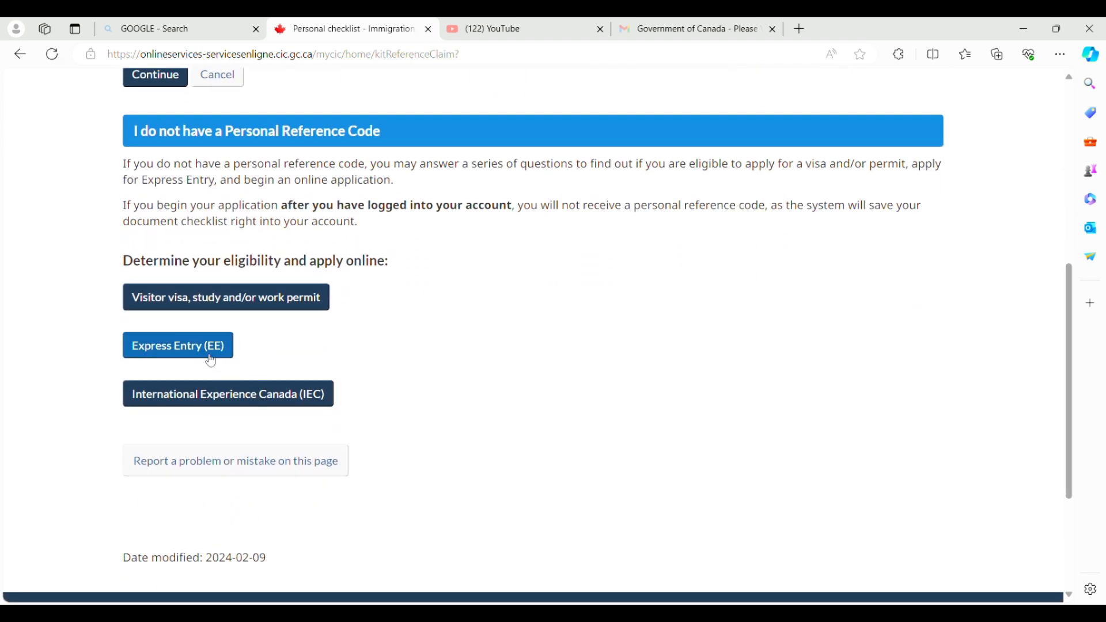
click(198, 305)
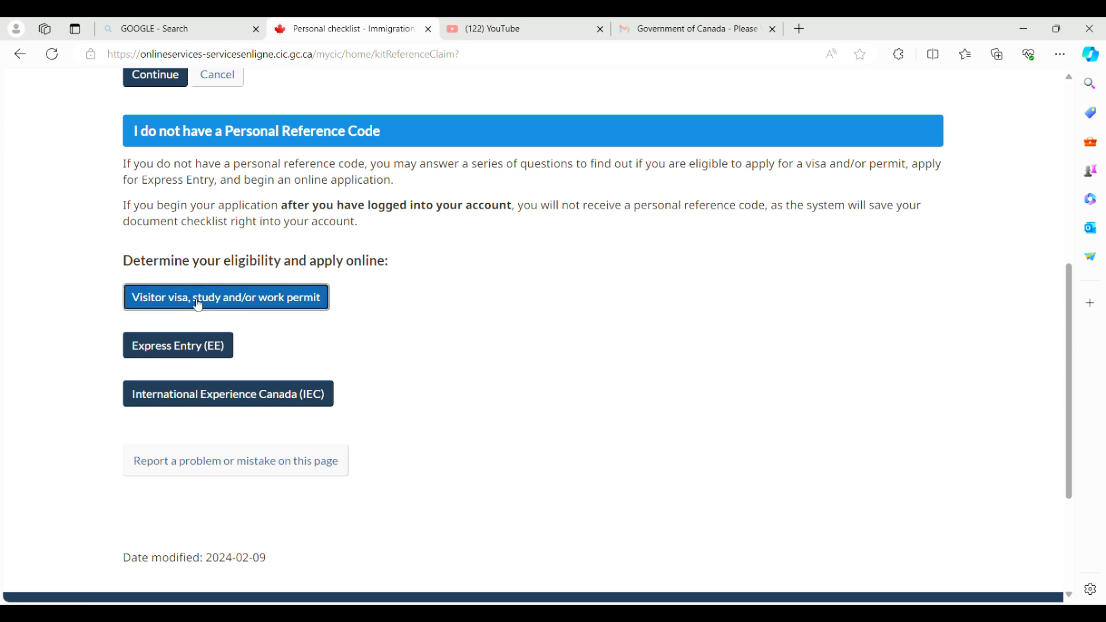
scroll(1072, 598, down, 2)
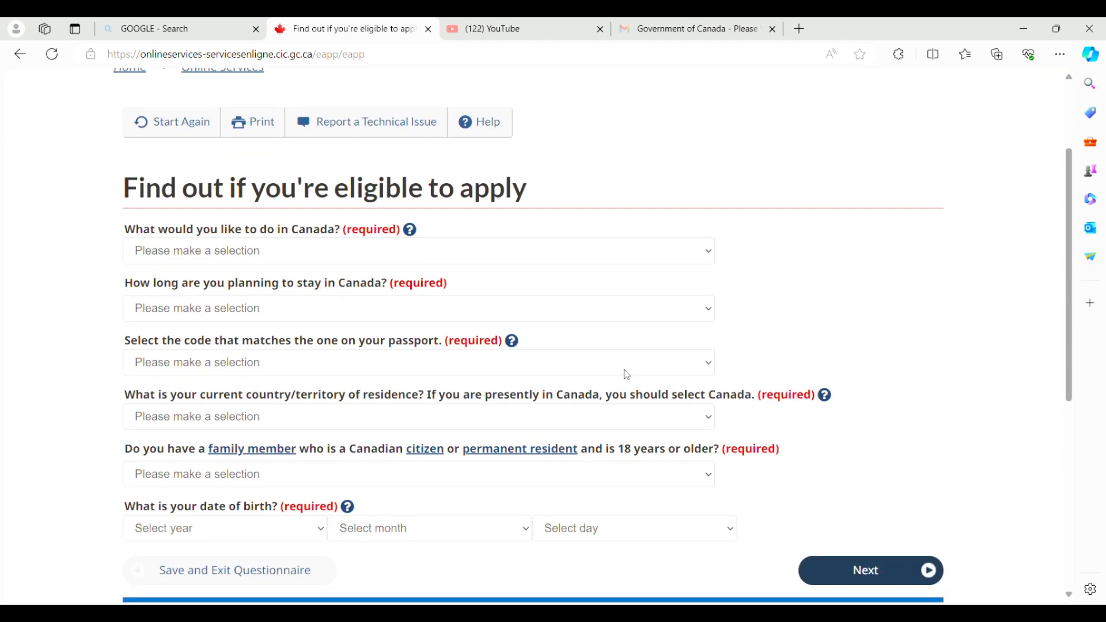
Answer purpose Visit, stay under 6 months, NGA passport, and Canada as country of residence.
click(258, 254)
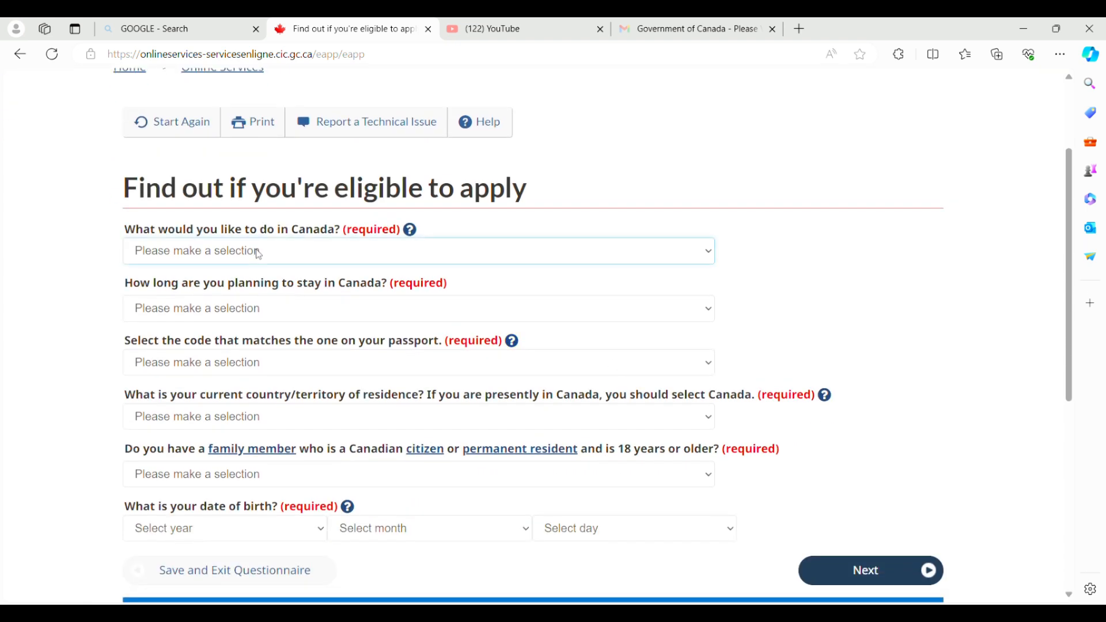
click(172, 307)
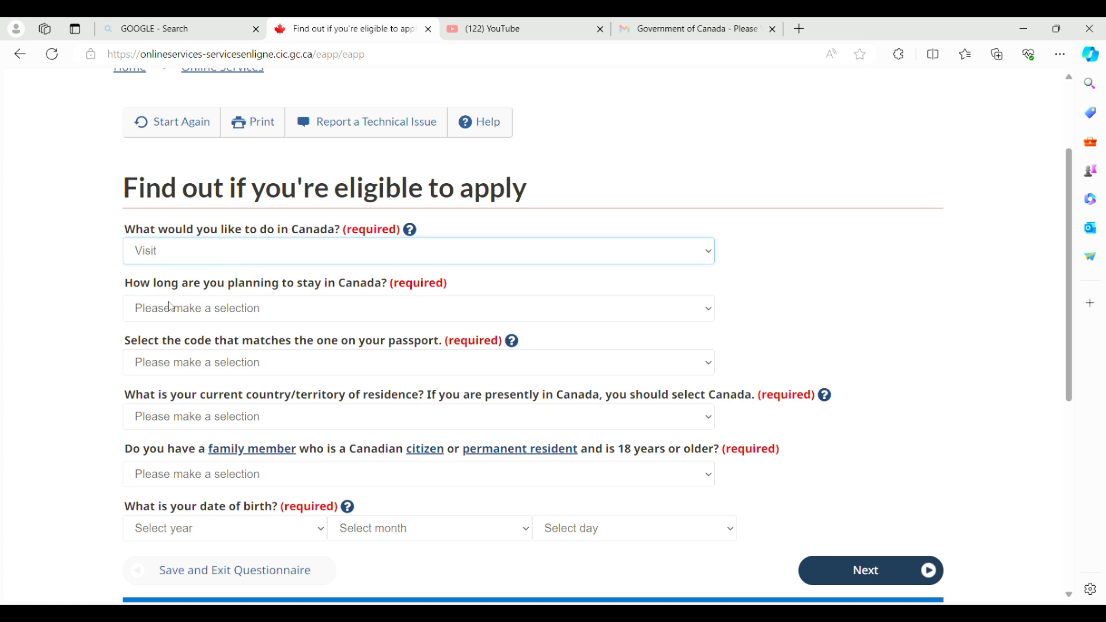
click(224, 315)
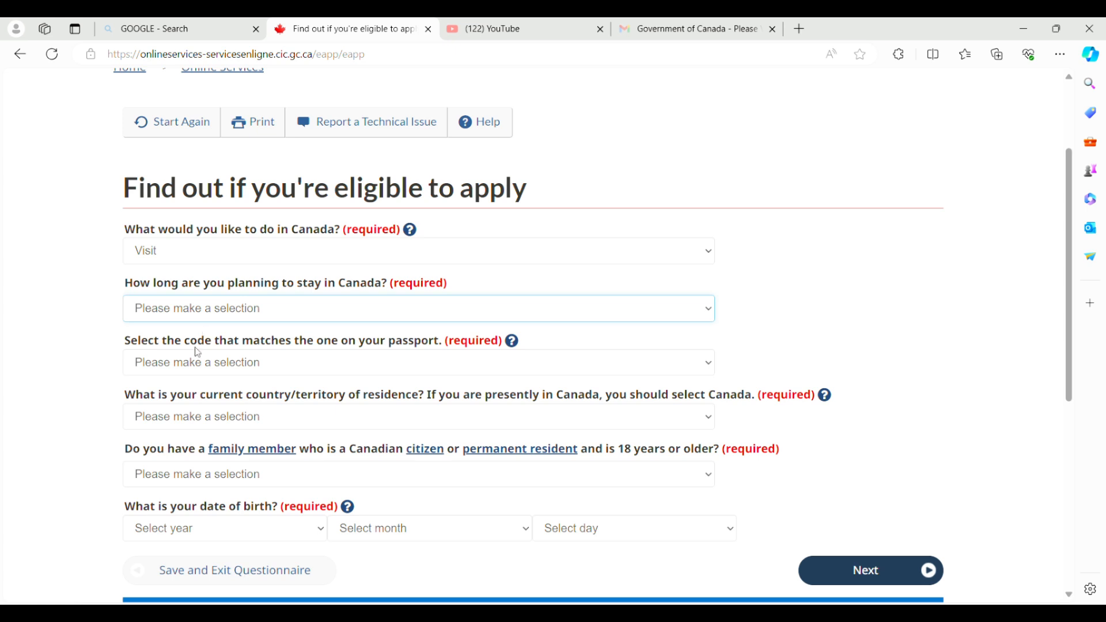
key(Down)
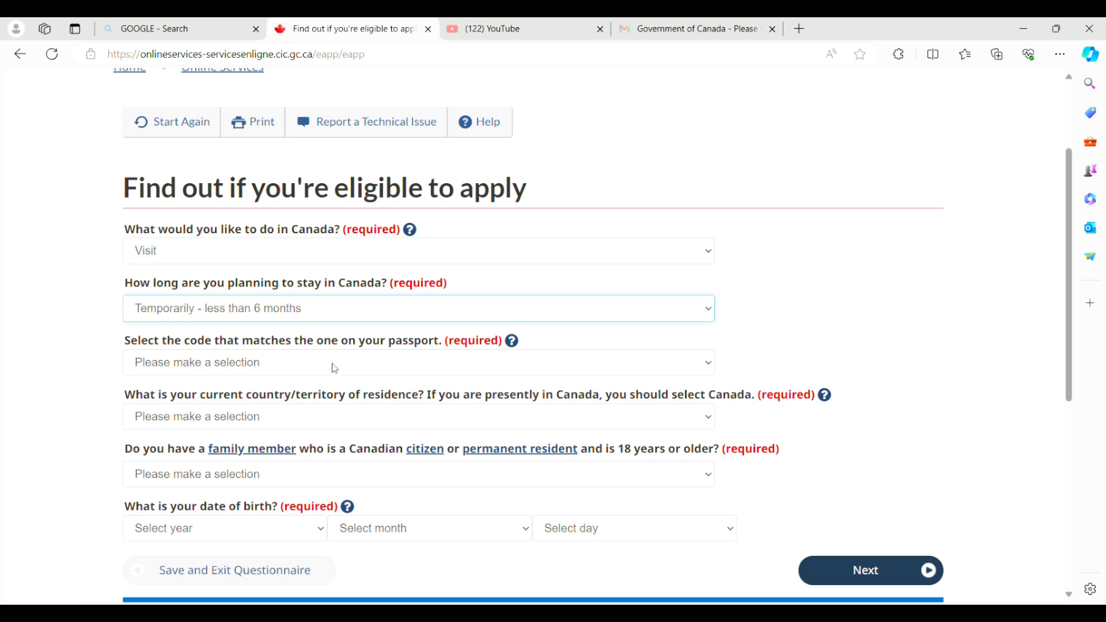
key(Tab)
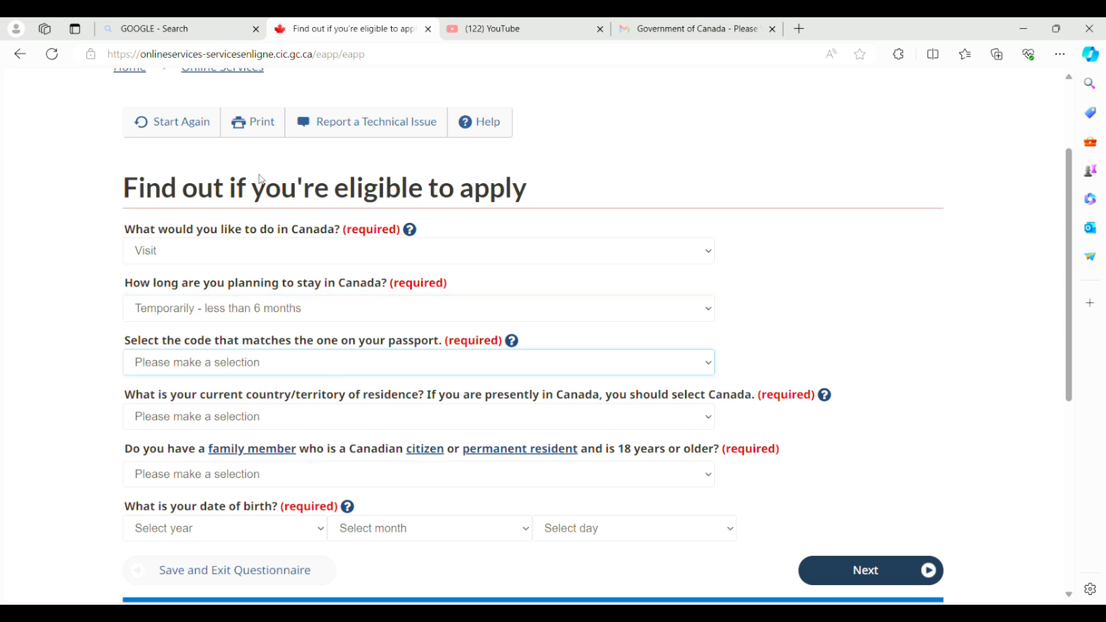
text(ni)
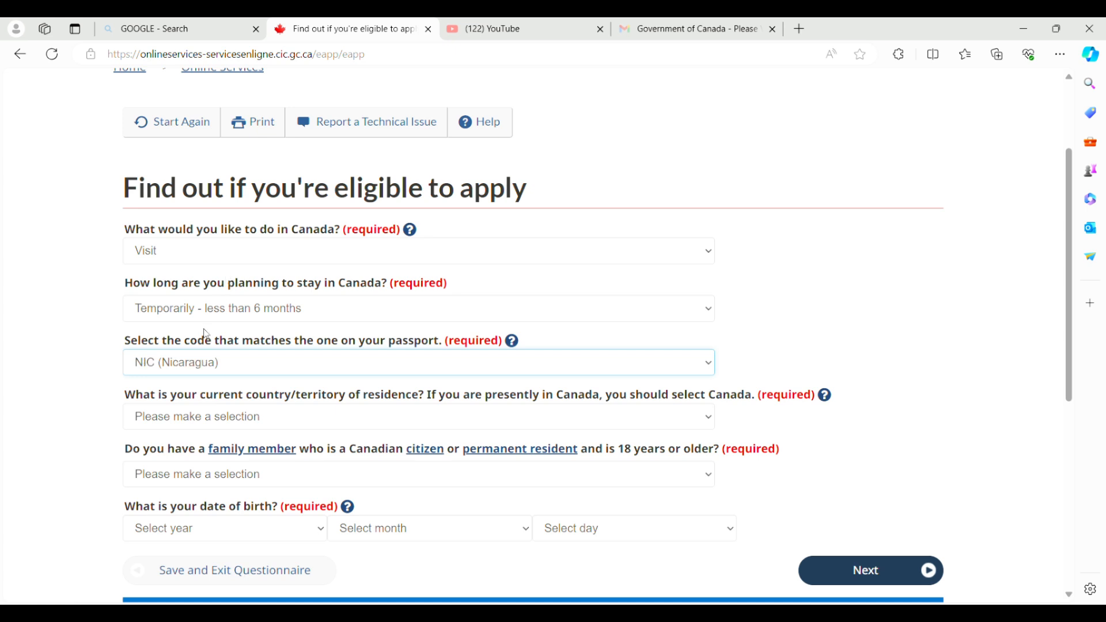
text(ng)
key(Tab)
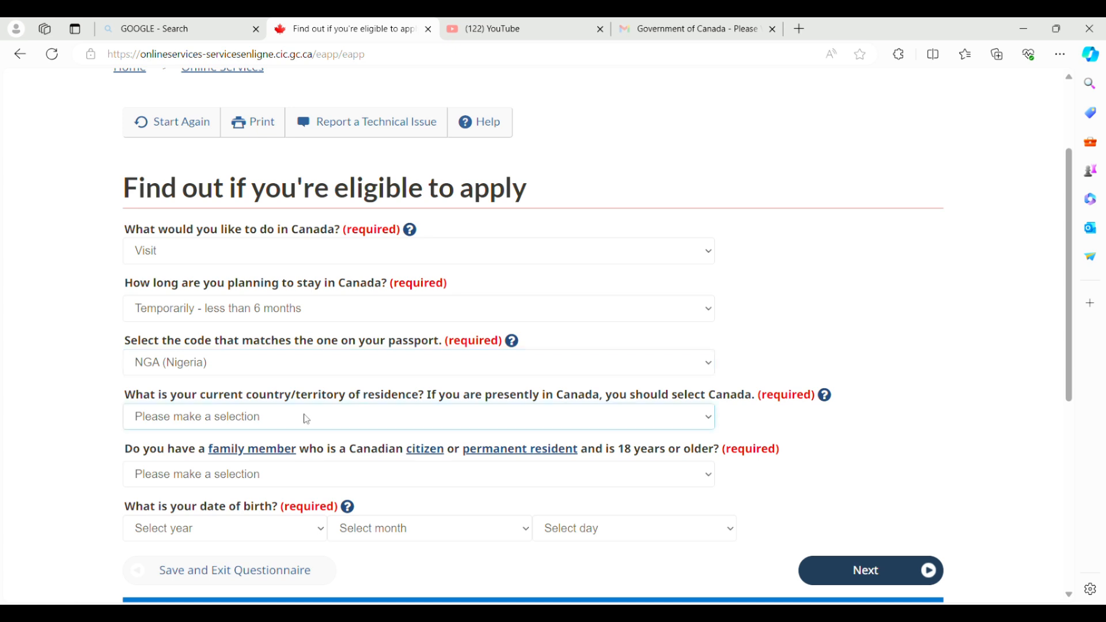
text(c)
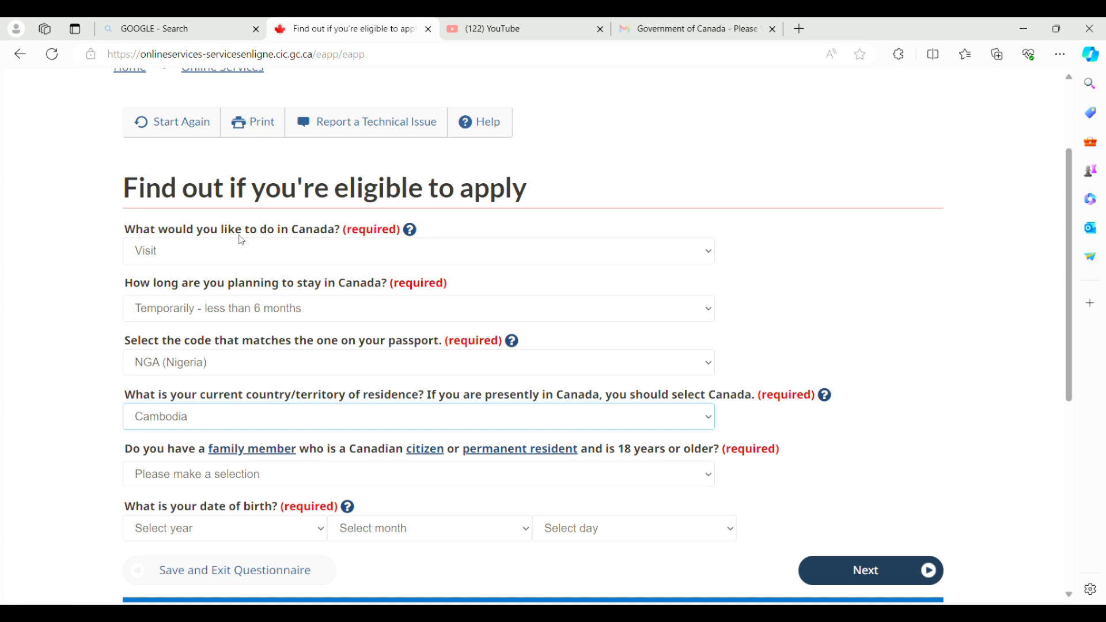
text(ben)
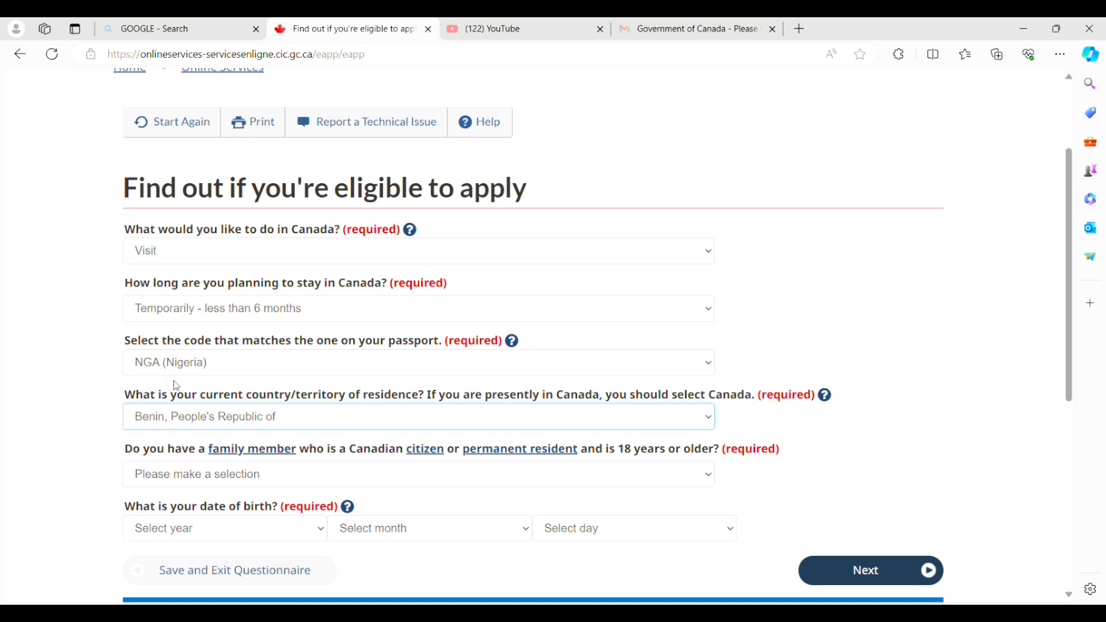
text(can)
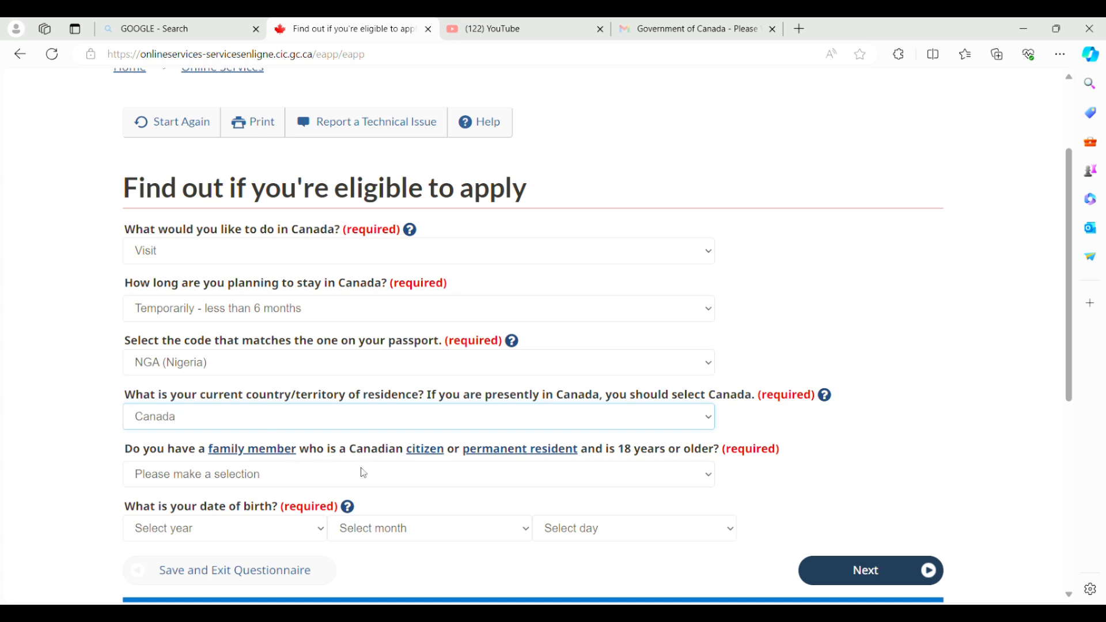
scroll(1072, 599, down, 2)
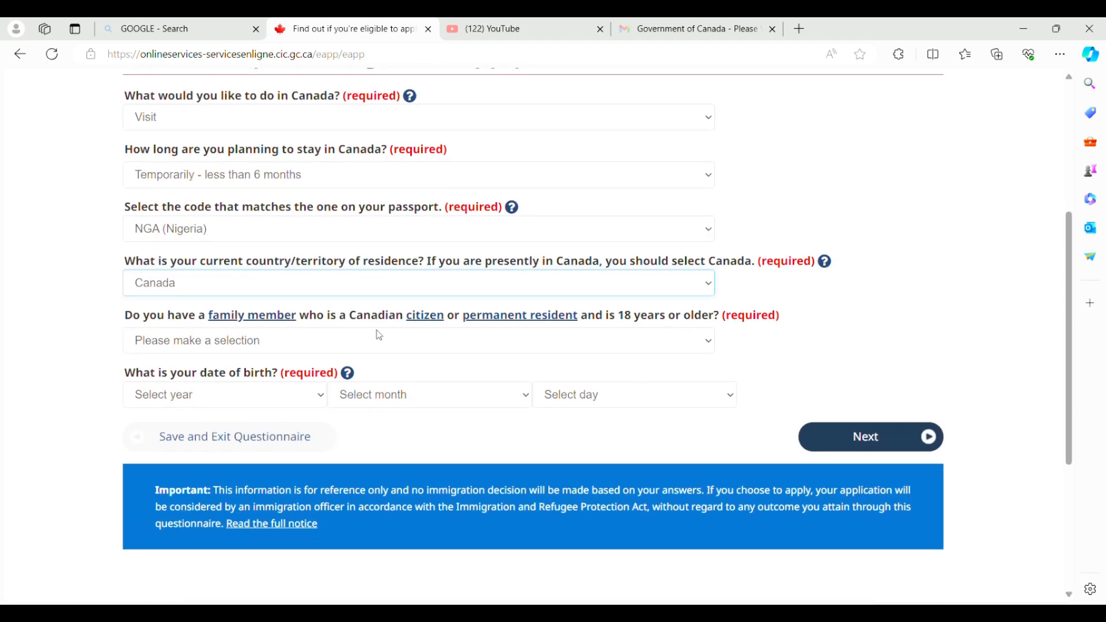
click(375, 340)
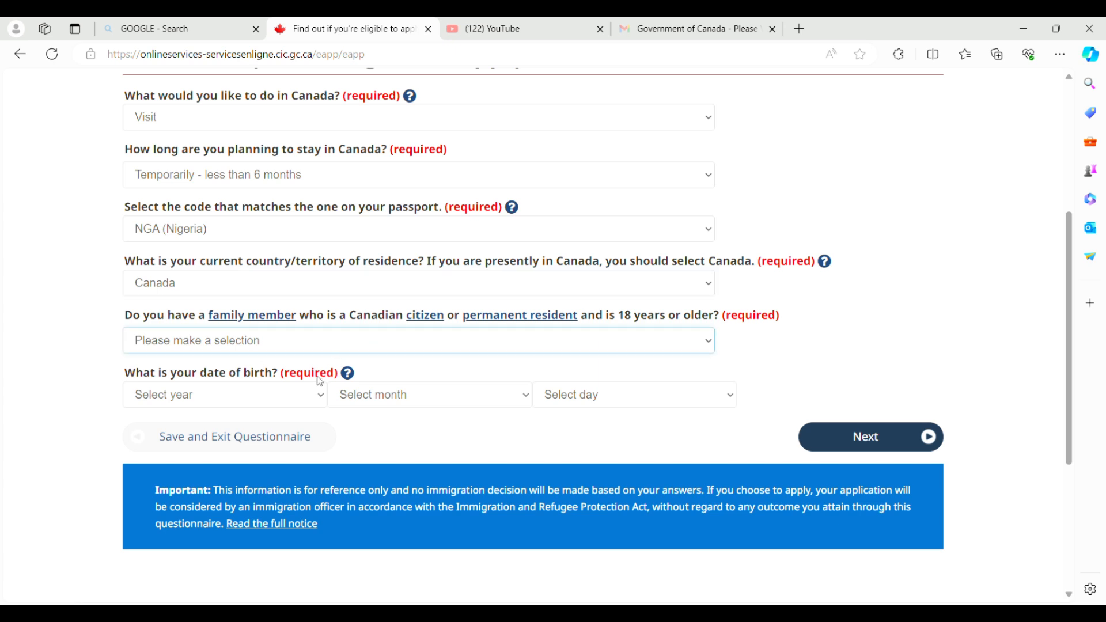
key(Down)
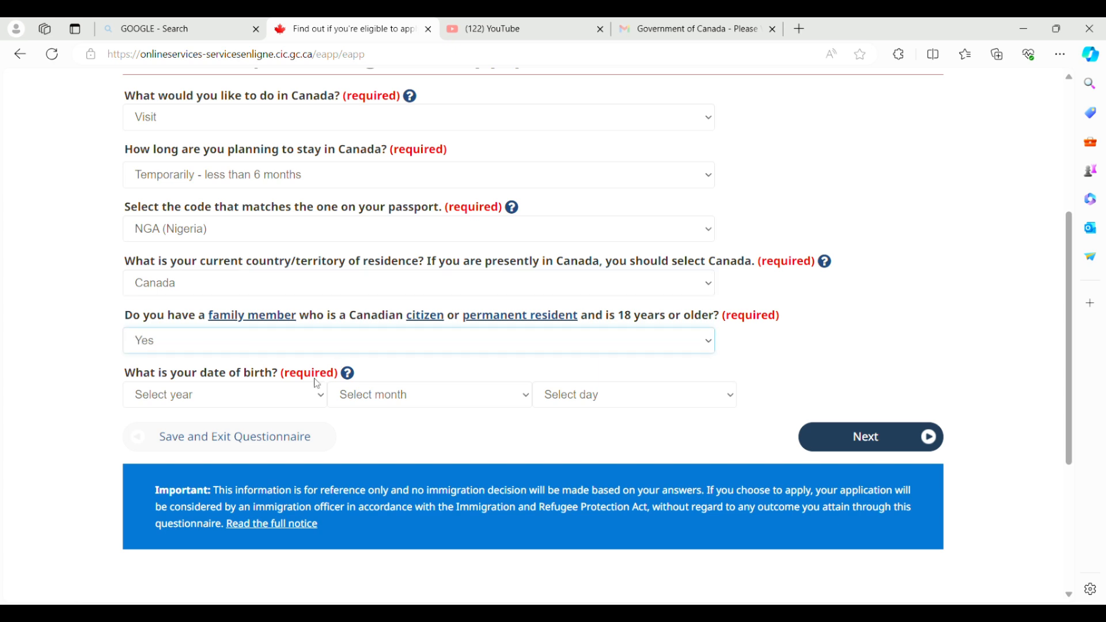
click(294, 406)
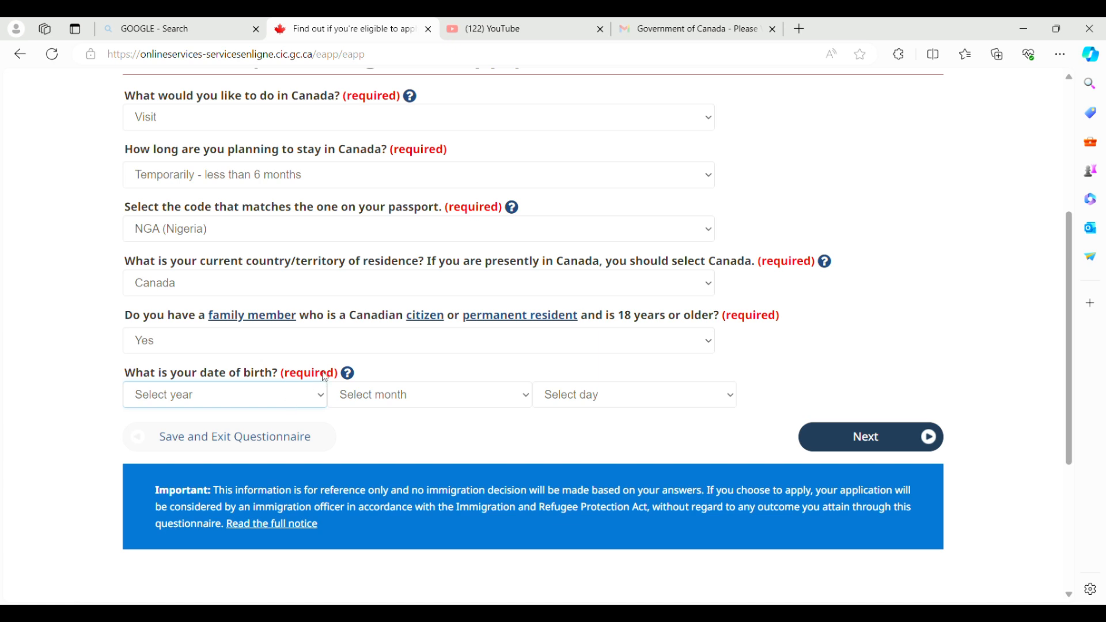
text(1999)
text(1989)
click(381, 405)
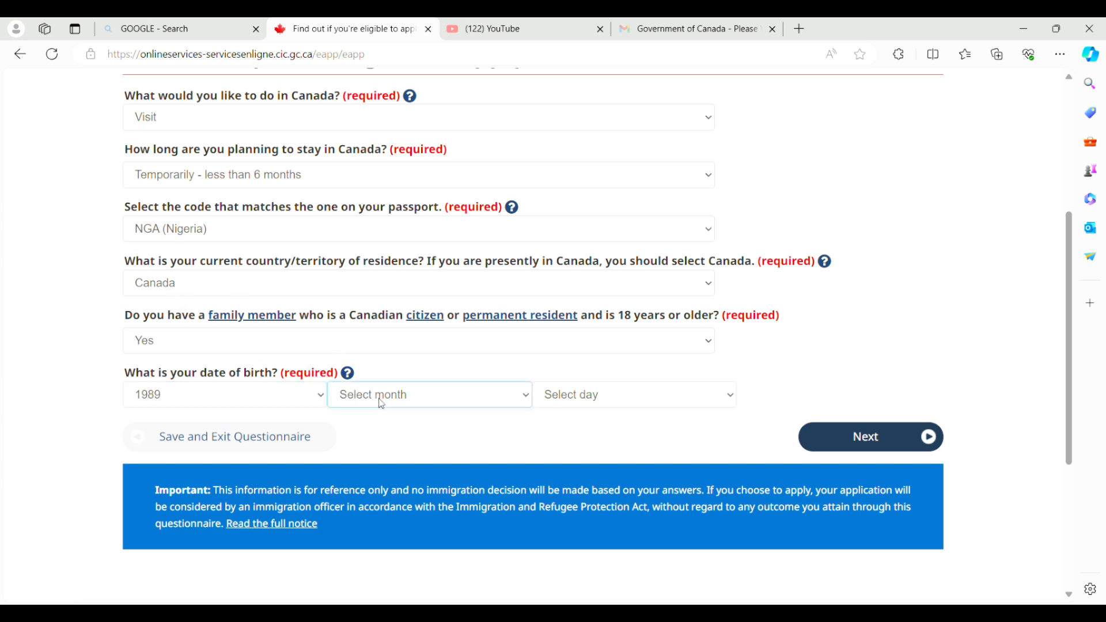
text(april)
click(571, 405)
text(21)
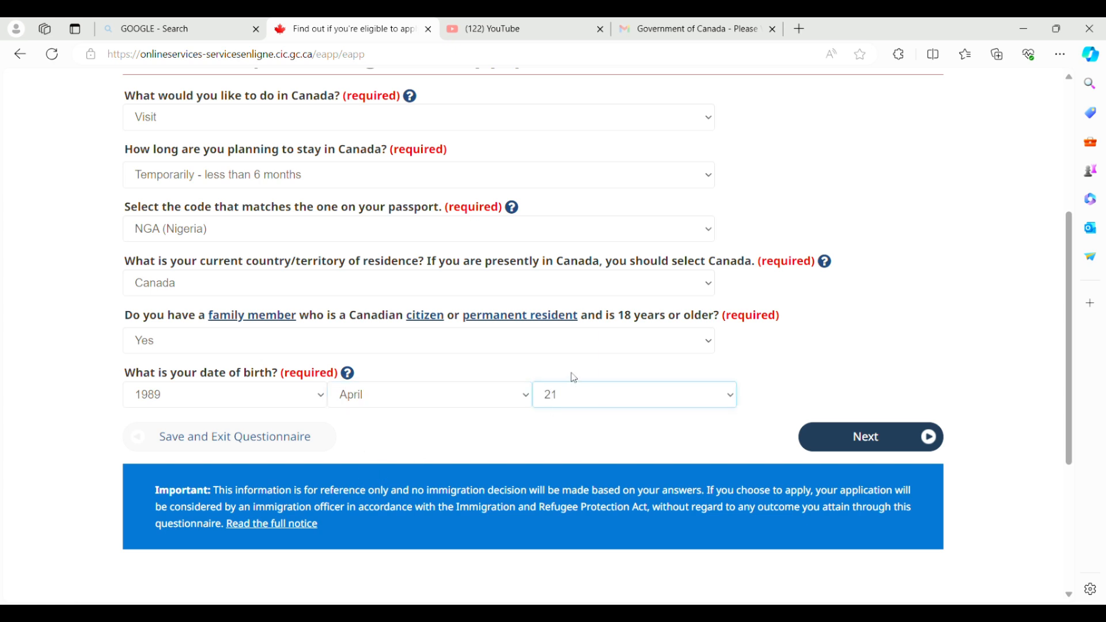
click(865, 436)
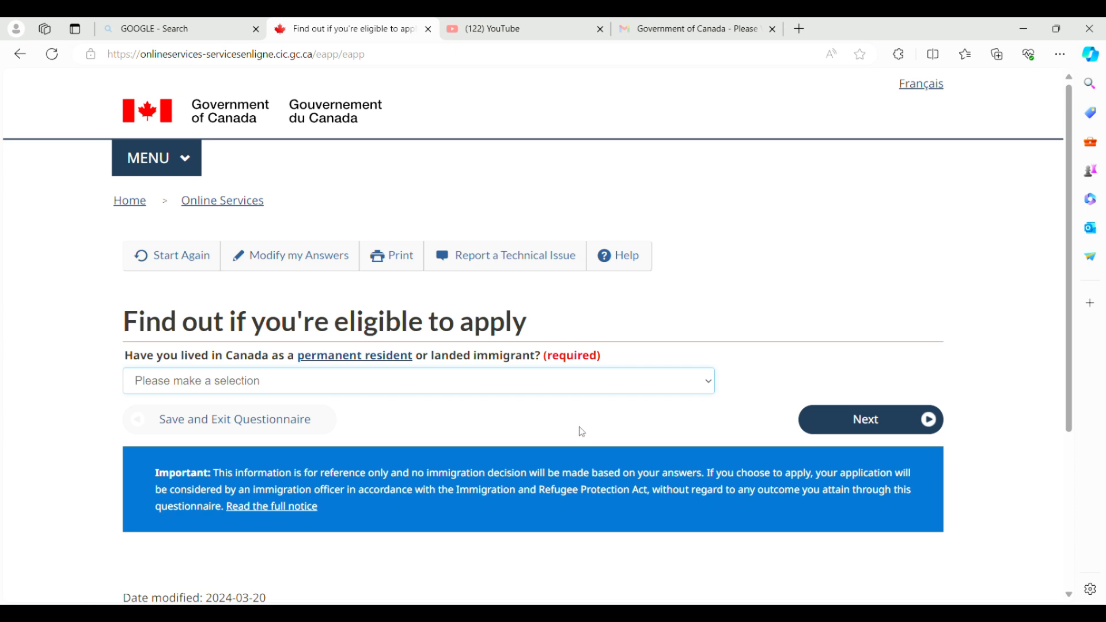
Answer No to past permanent residence and No to having a USCIS number.
key(n)
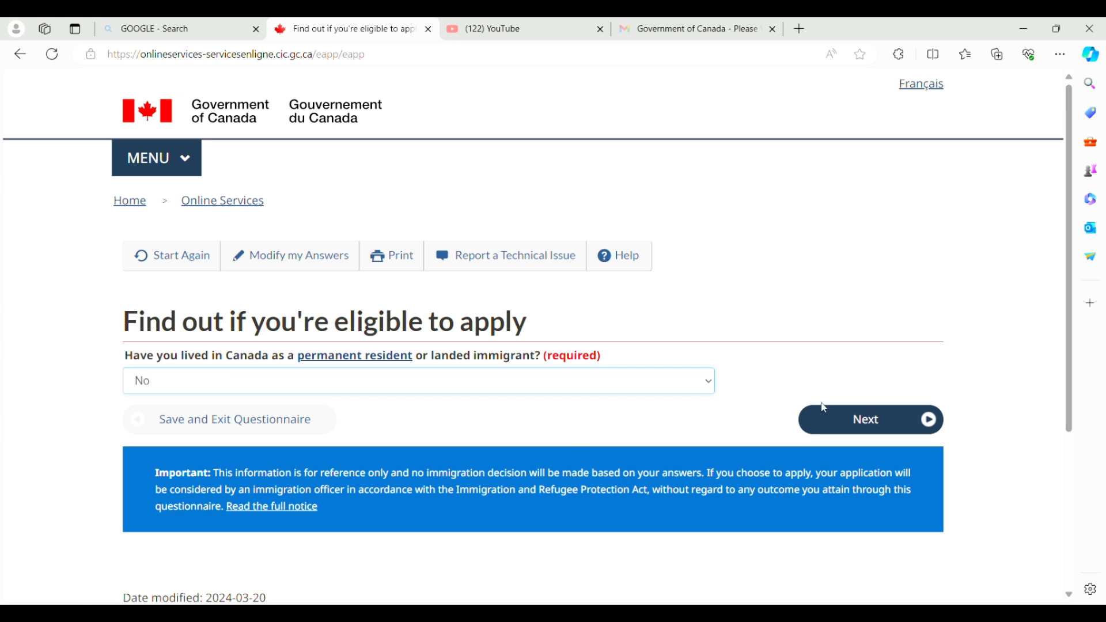
click(843, 419)
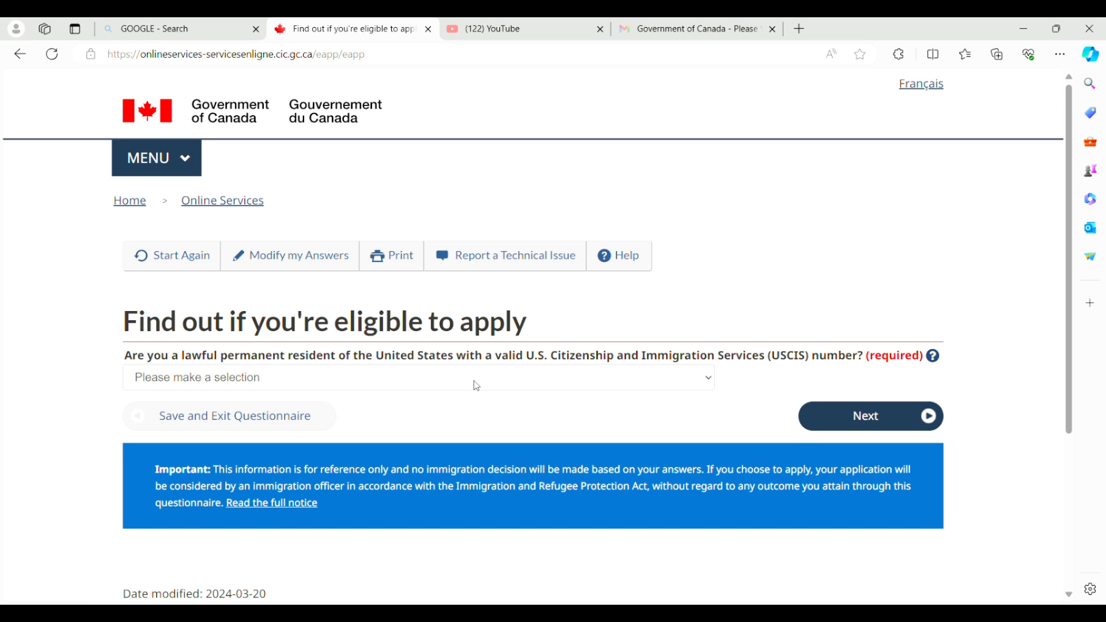
click(508, 381)
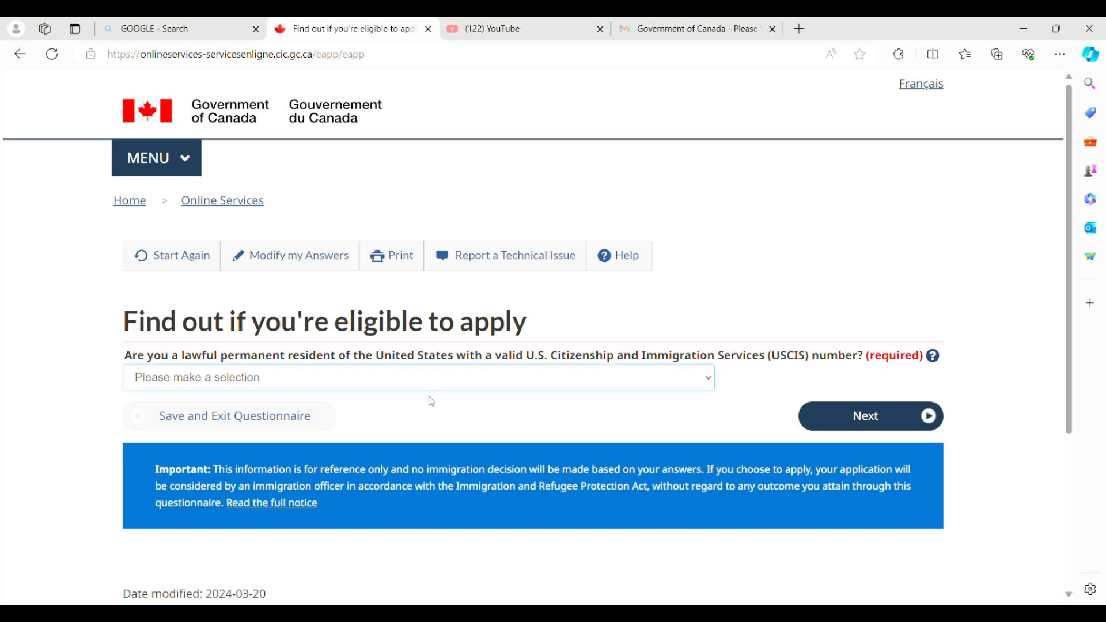
click(400, 431)
click(824, 419)
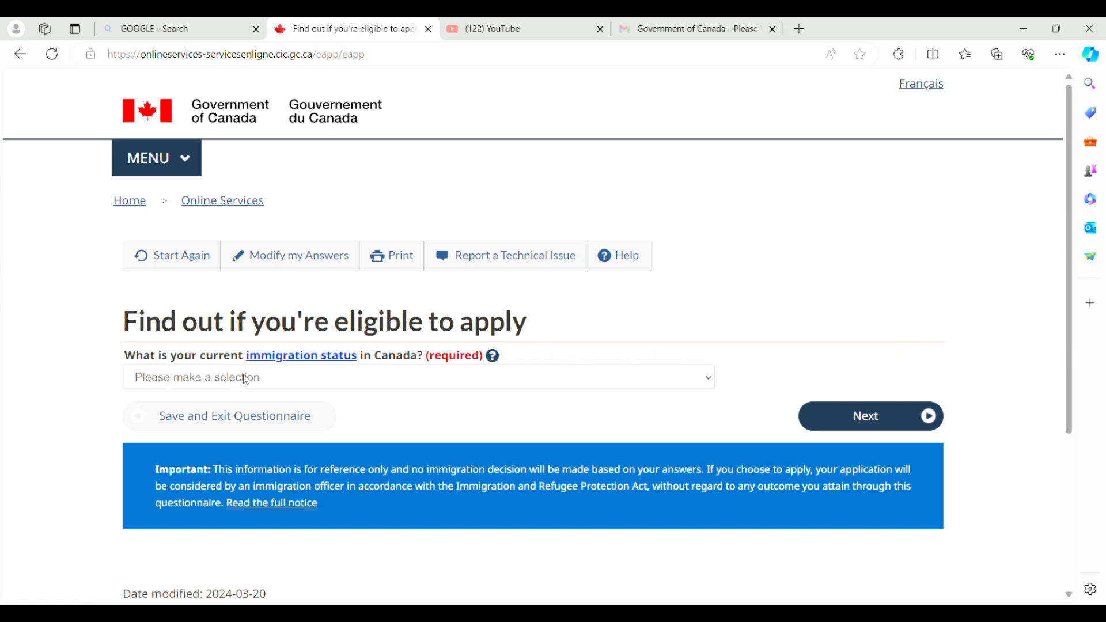
Set immigration status to Visitor and relation to 'Brother, sister, aunt, uncle', then submit.
click(284, 381)
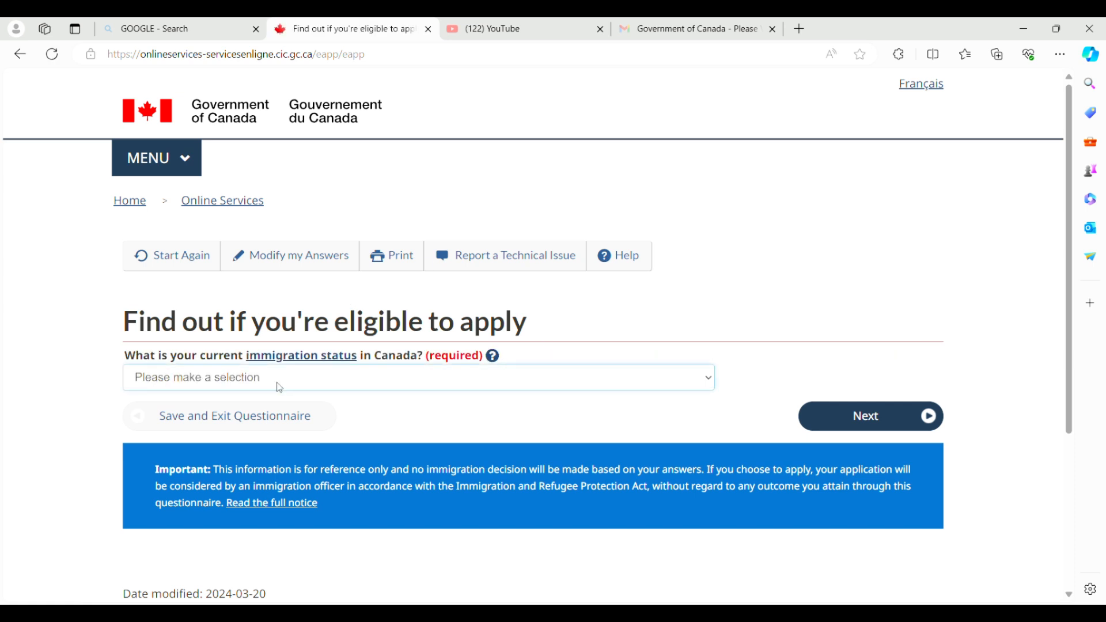
click(222, 449)
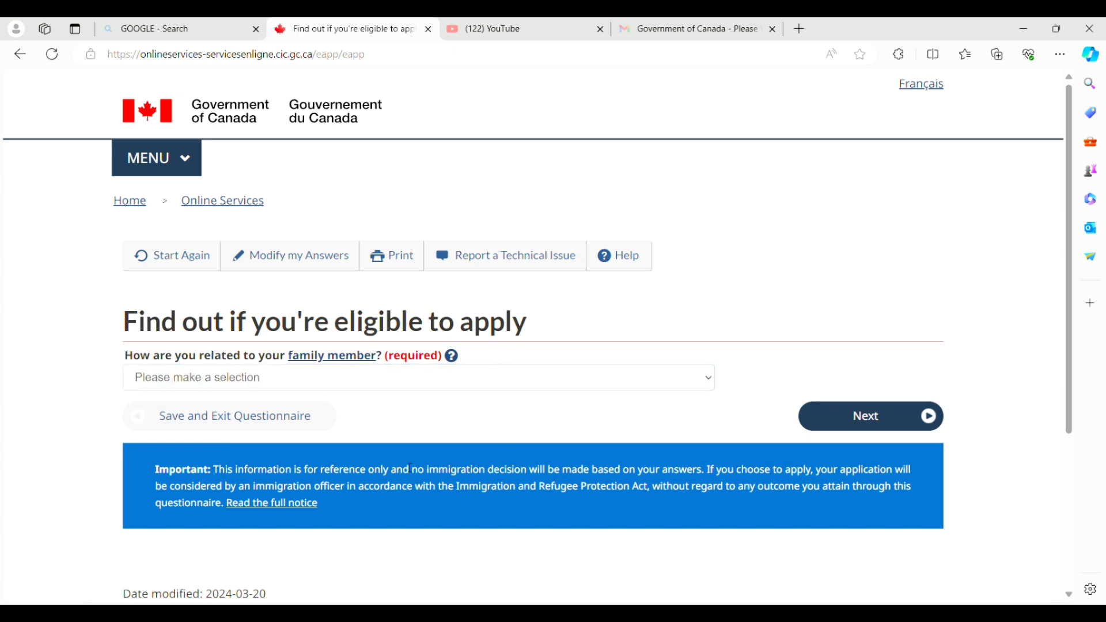
click(247, 381)
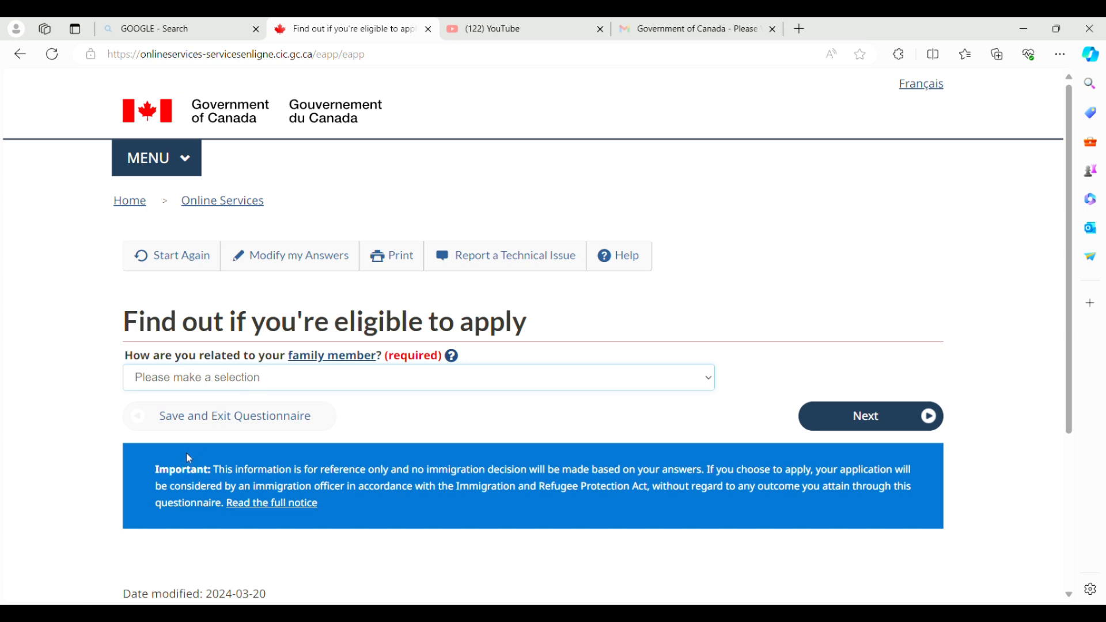
key(Down)
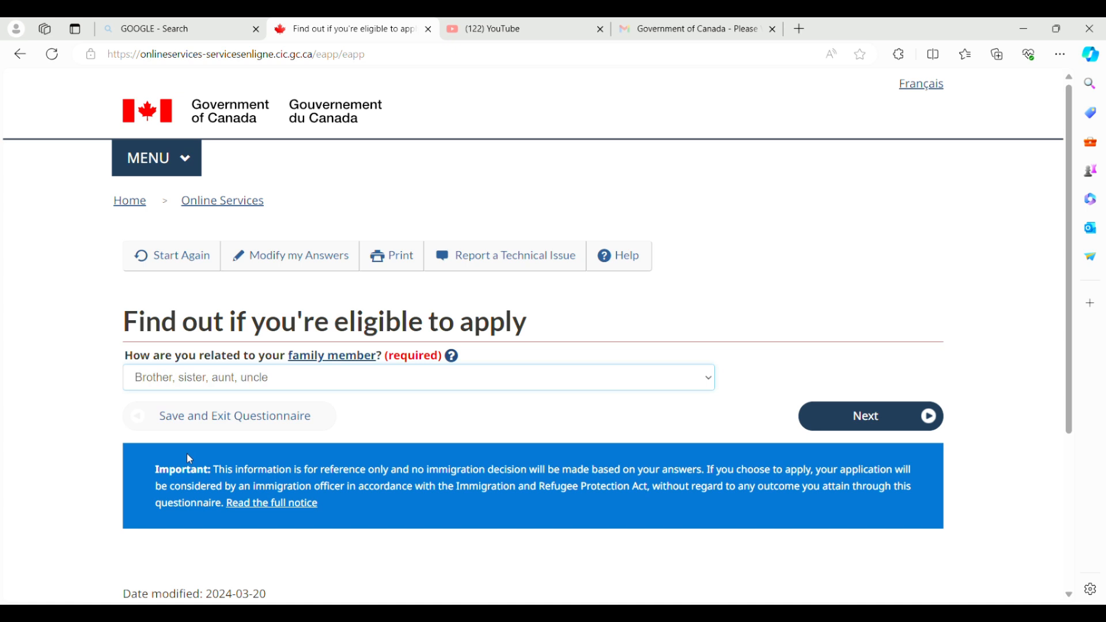
click(871, 417)
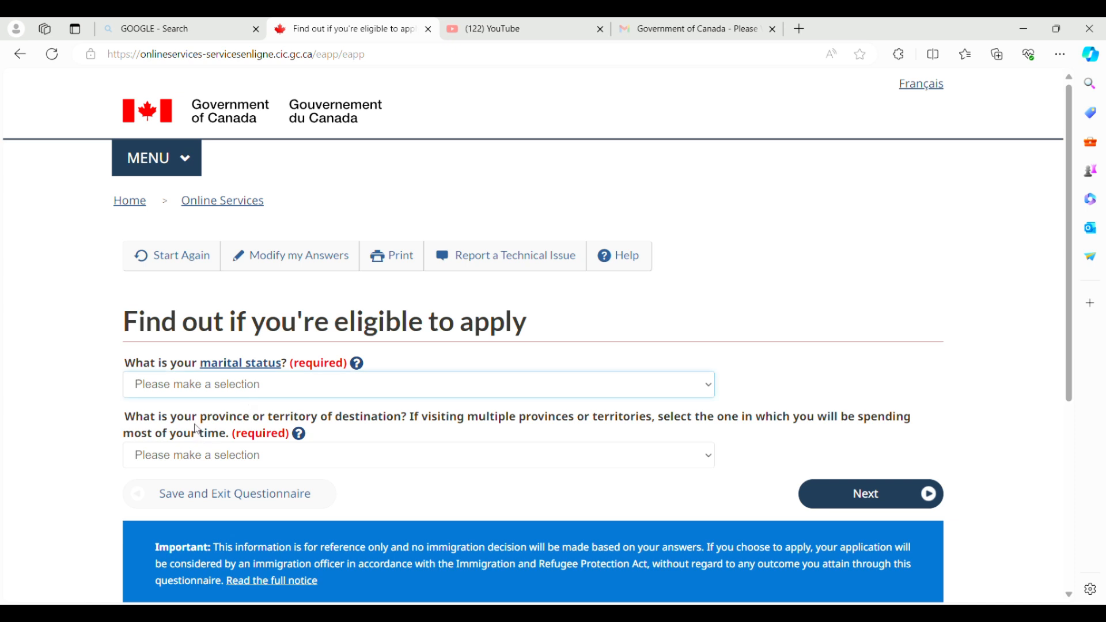
Set marital status to Married and destination province to Alberta, then submit.
key(m)
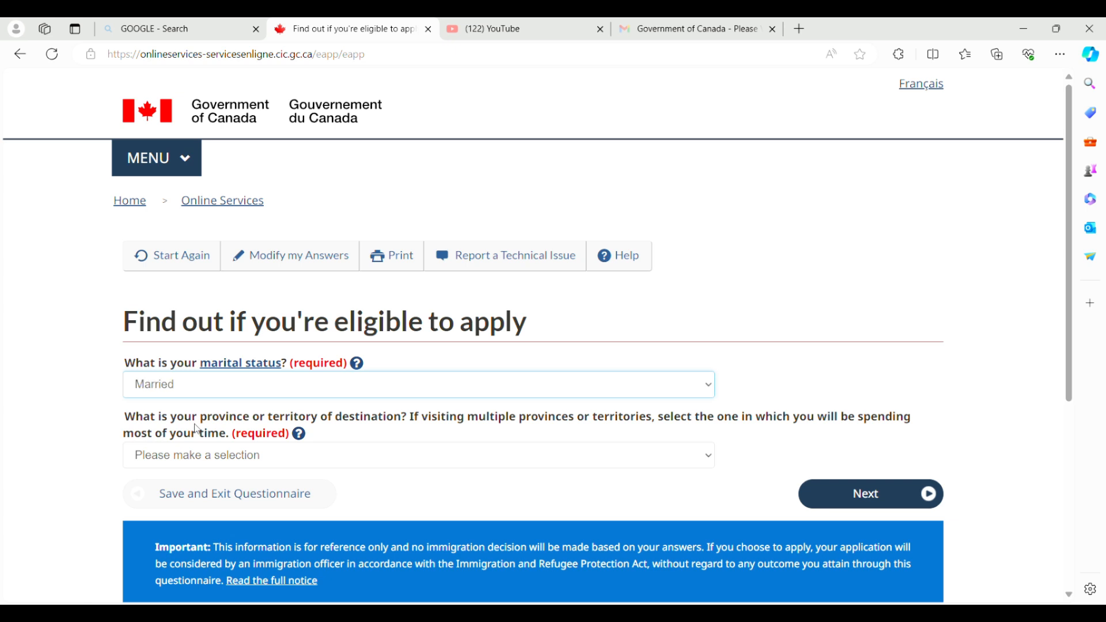
click(243, 465)
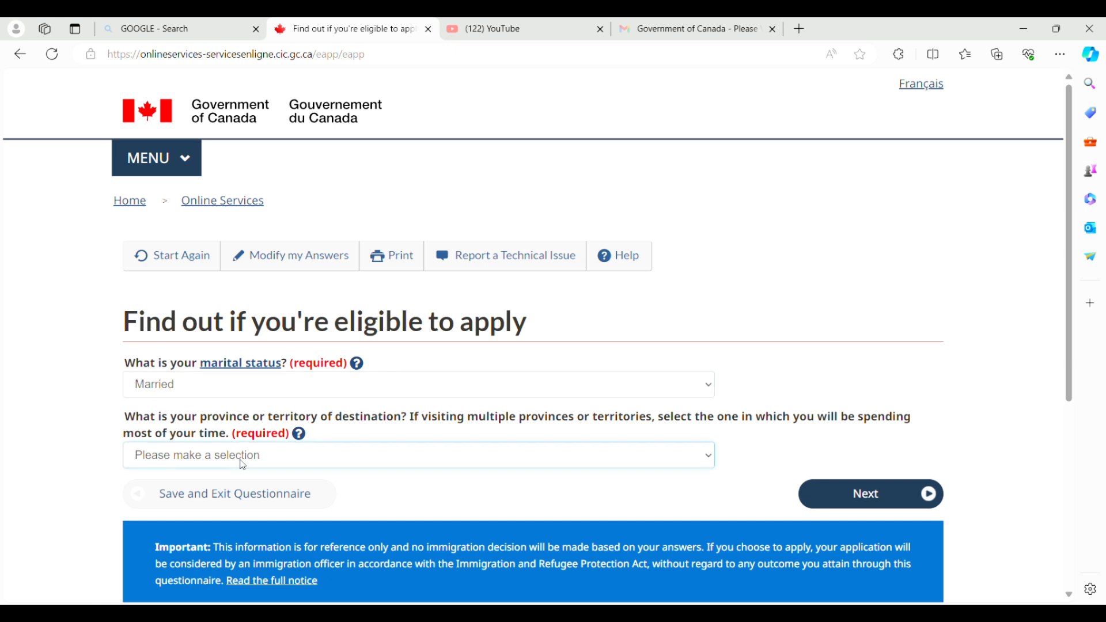
key(Down)
click(863, 495)
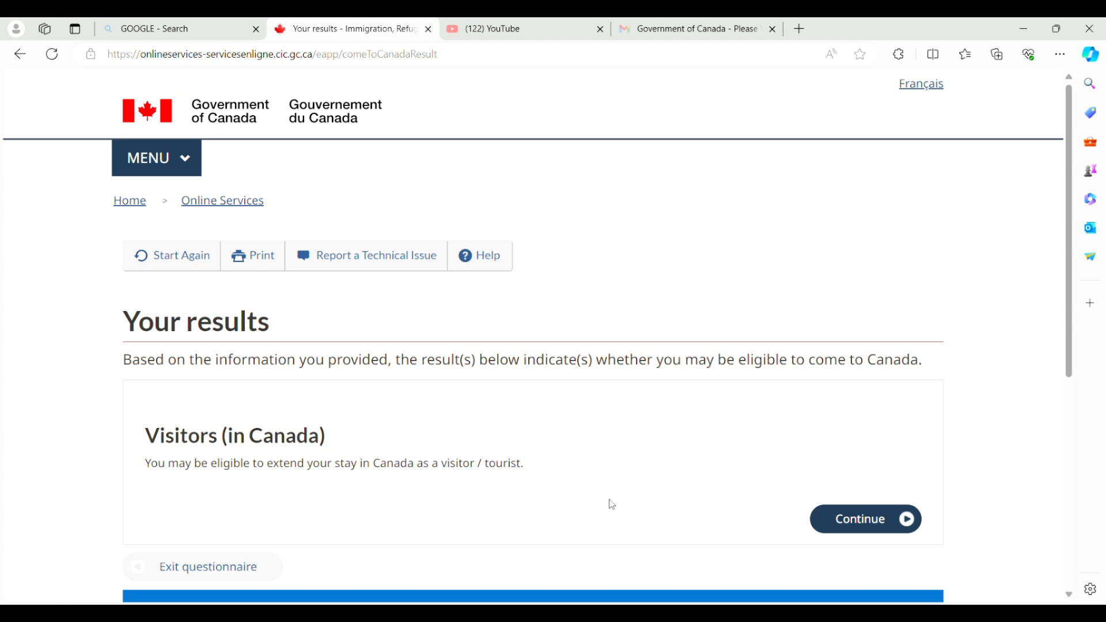
Continue past the eligible-to-extend result and the 'Create your personal checklist' introduction.
click(874, 532)
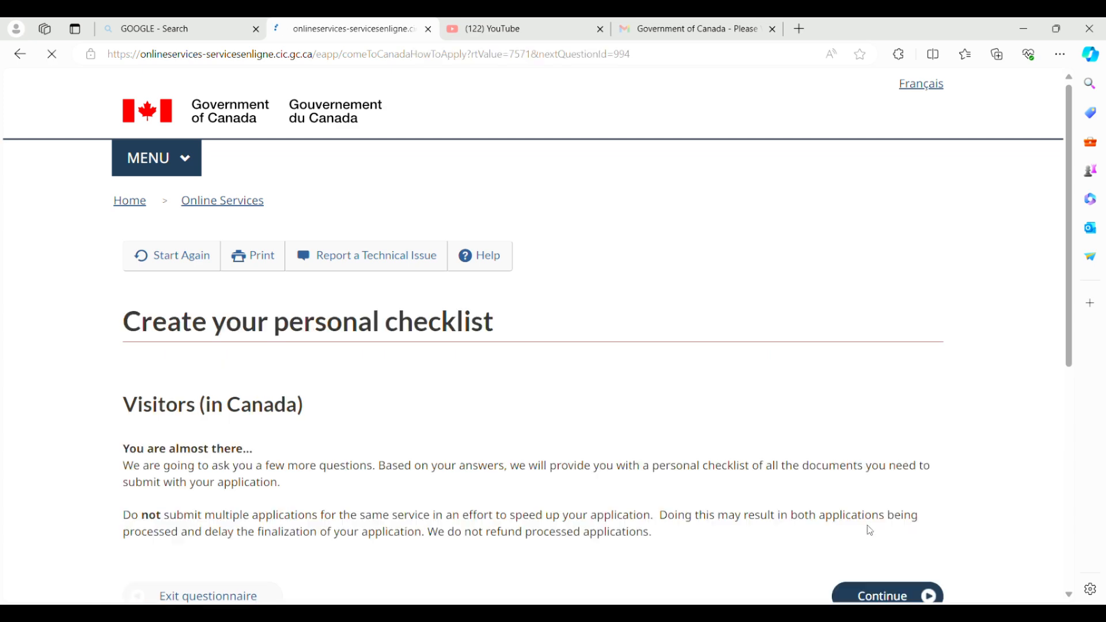
click(1070, 597)
scroll(1072, 601, down, 3)
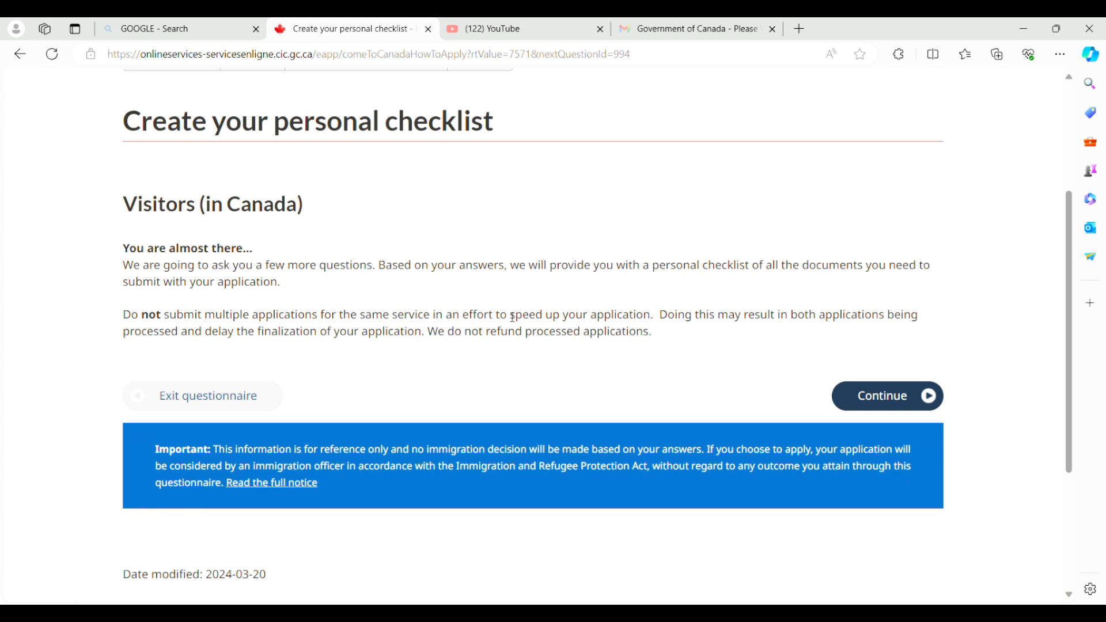
click(876, 396)
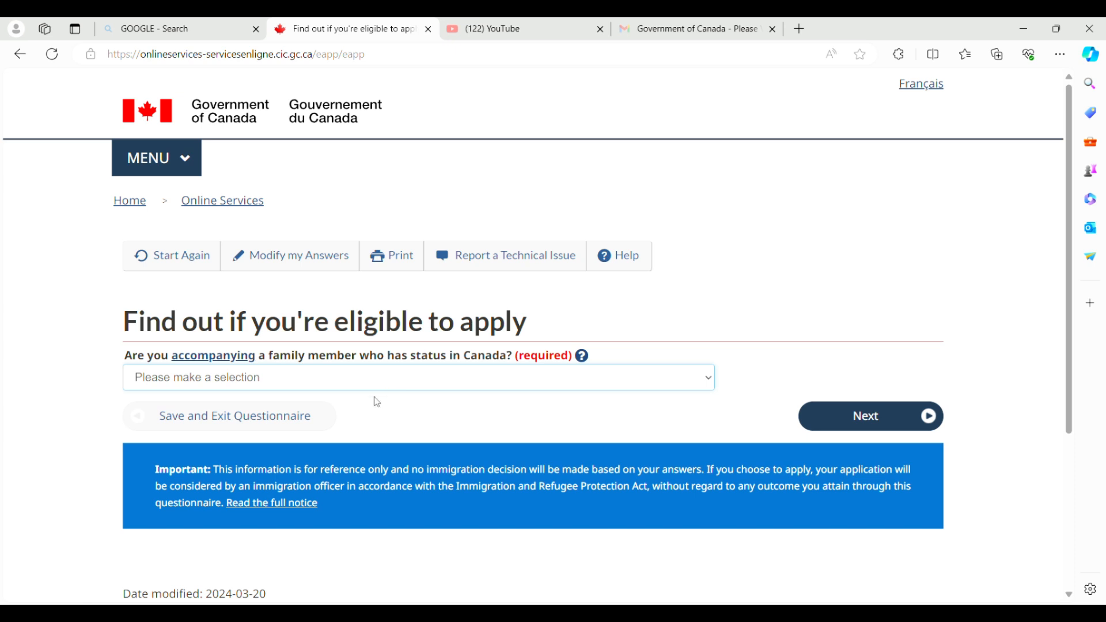
Answer Yes on accompanying family and enter a status expiry date of 30 May 2024.
click(368, 417)
click(838, 422)
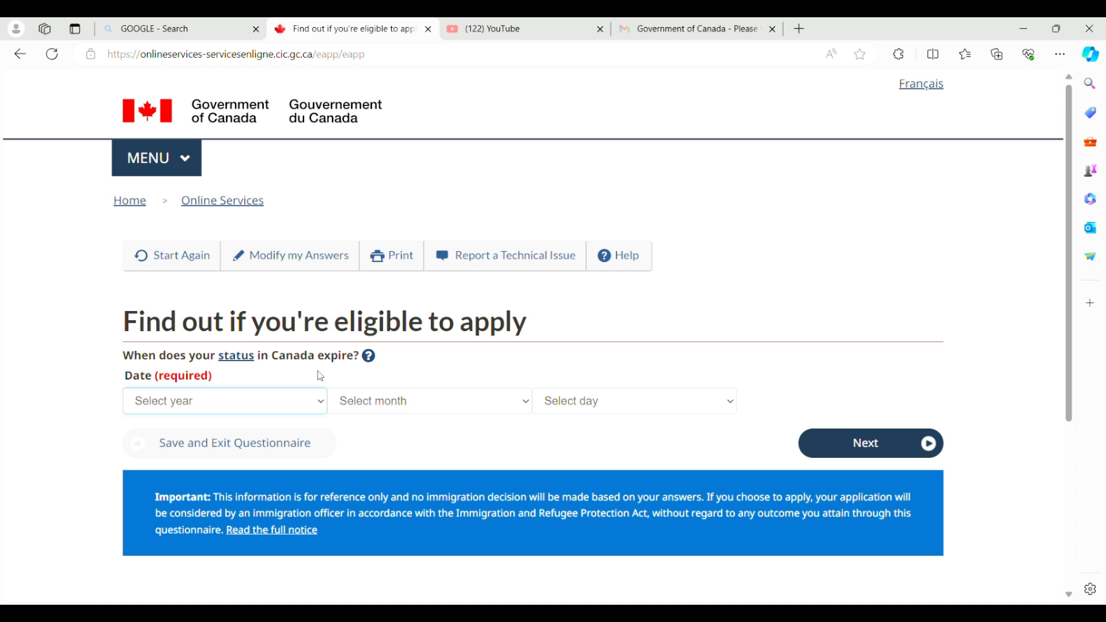
key(Down)
key(Tab)
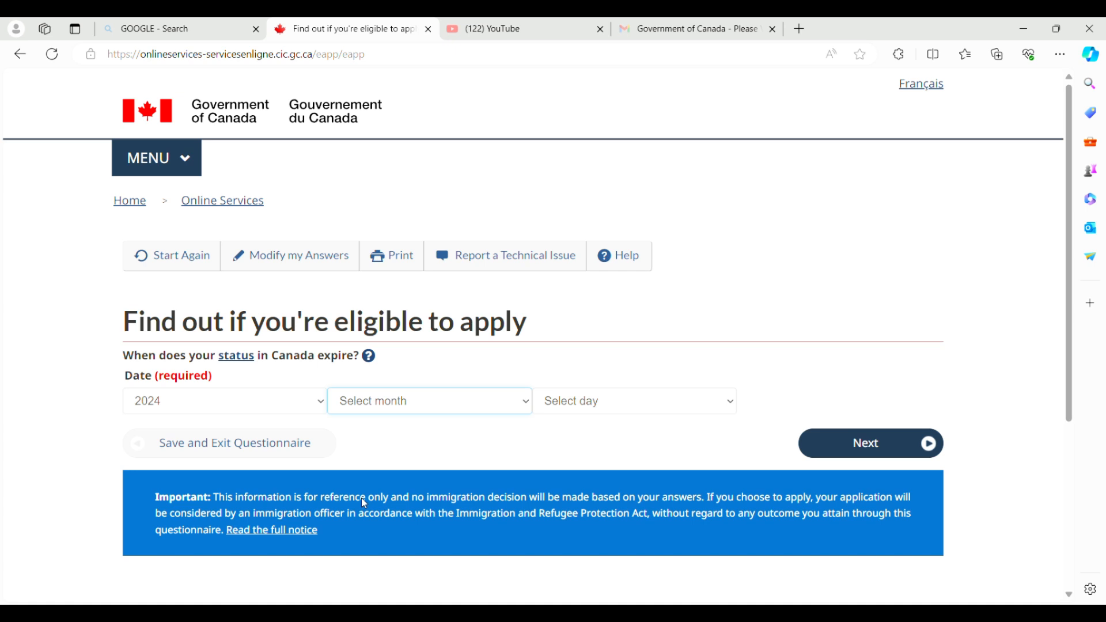
text(may)
key(Tab)
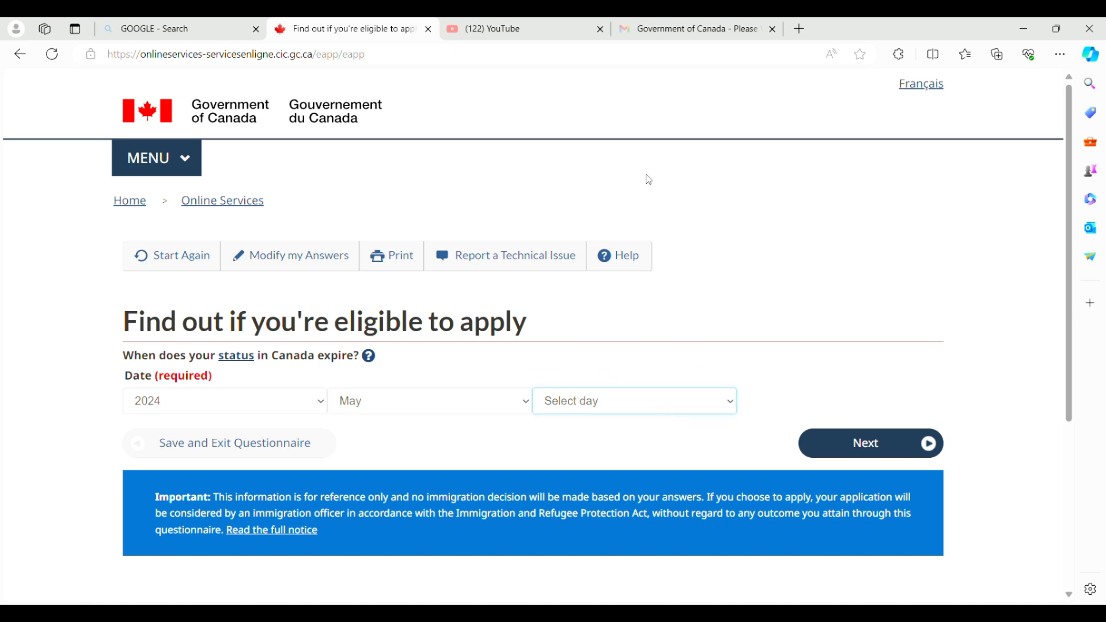
text(30)
Confirm the expiry date and answer No to the recent medical exam question.
click(864, 444)
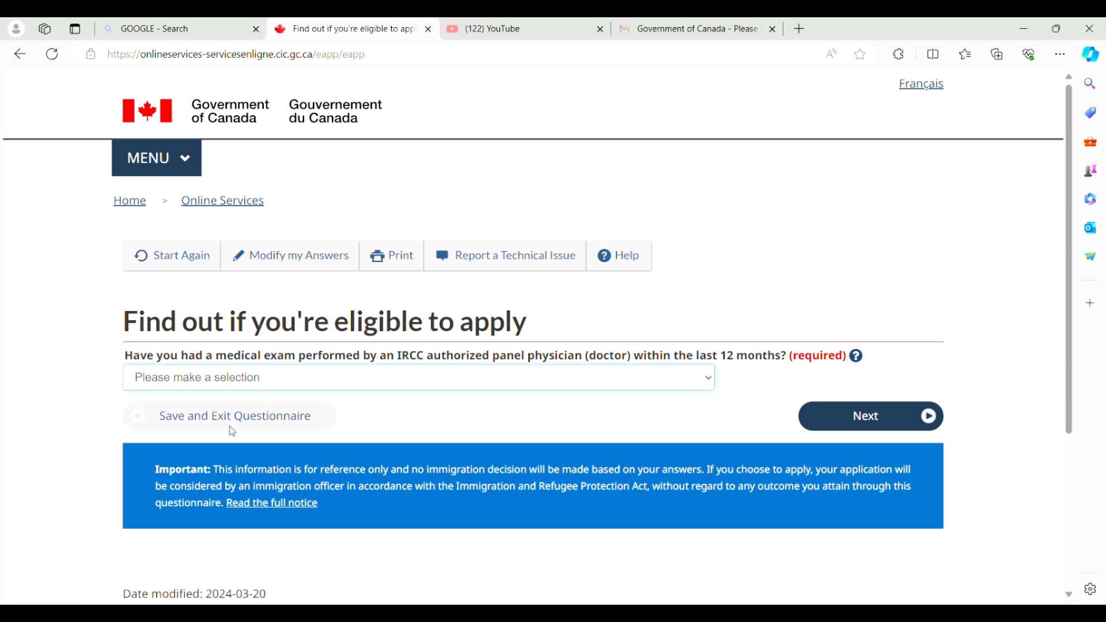
key(n)
click(814, 422)
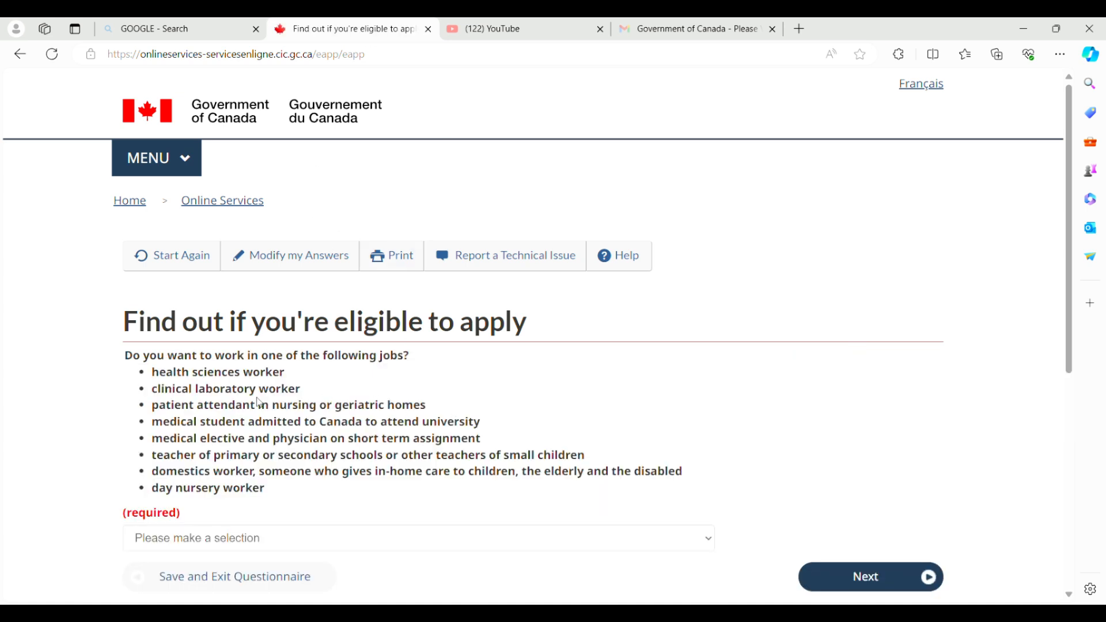
Answer No to working in health, teaching or childcare jobs, and Yes to applying for a family member.
click(275, 547)
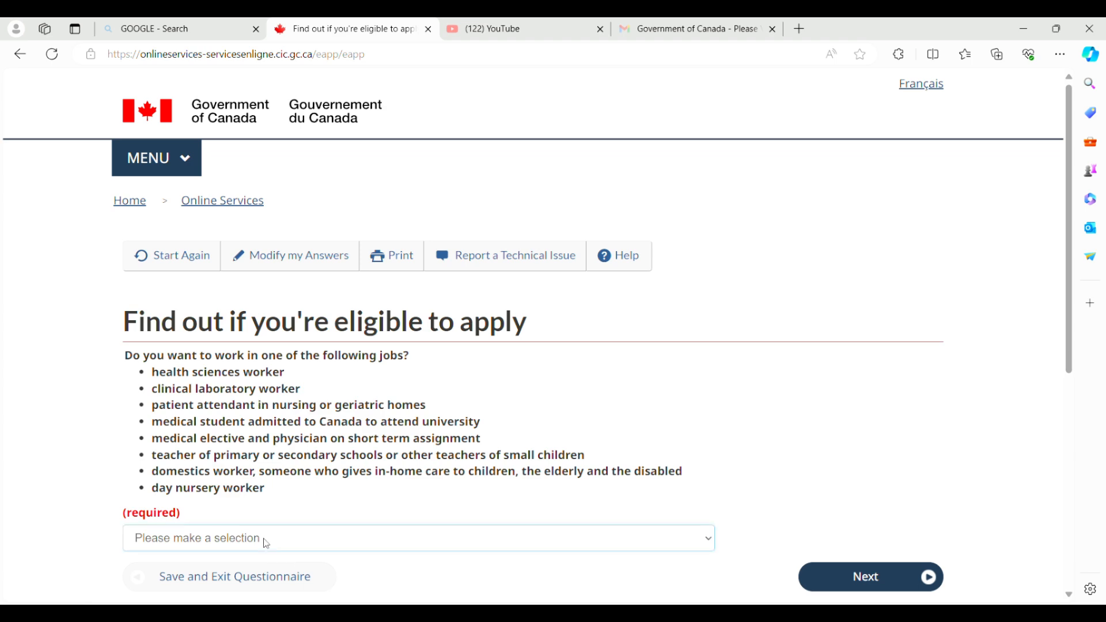
click(176, 597)
click(825, 584)
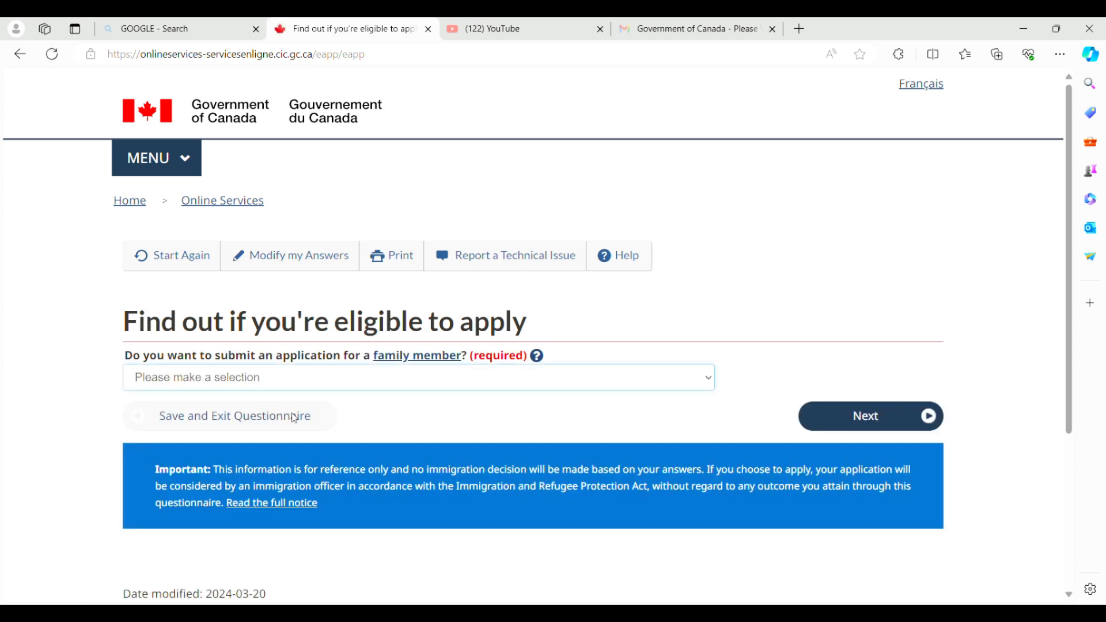
click(593, 380)
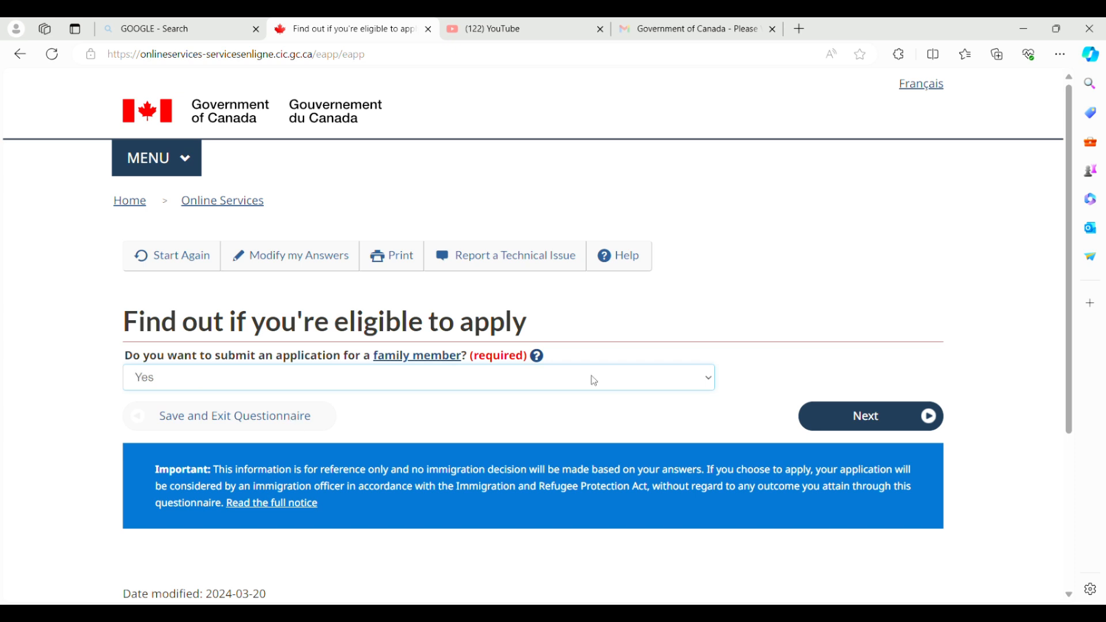
click(876, 427)
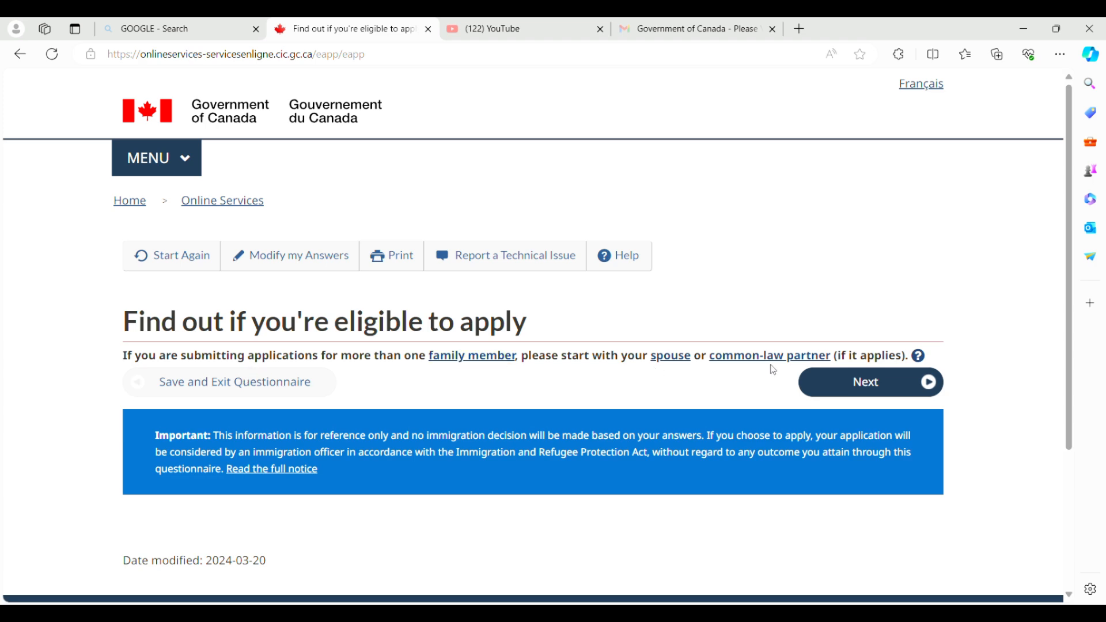
Enter Nigeria as the family member's residence, fill in the passport country, and answer No on Green Card.
click(851, 398)
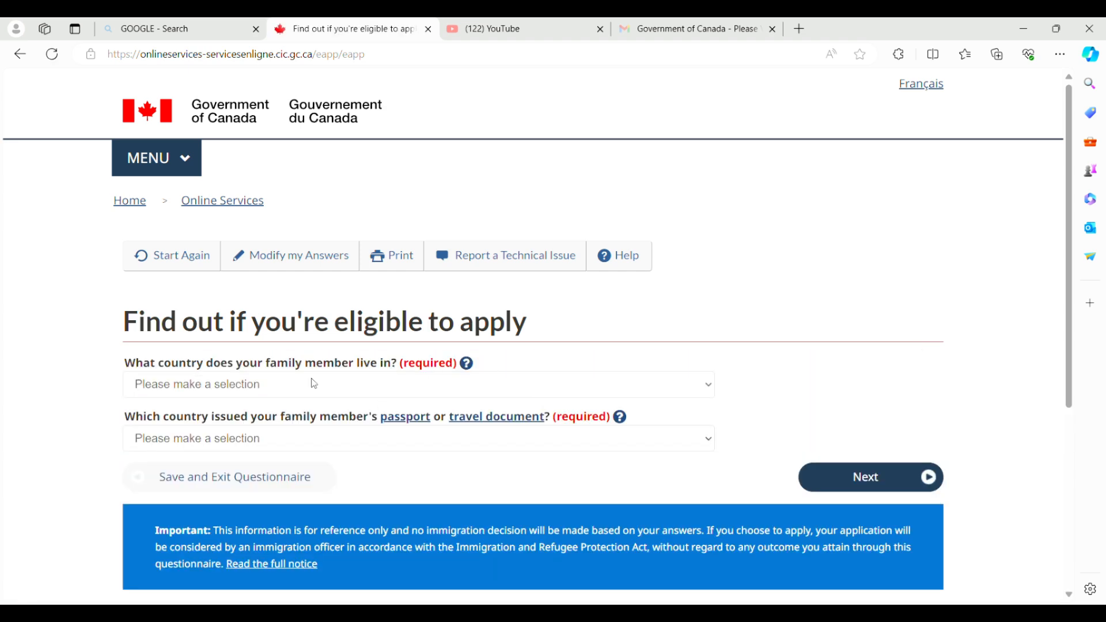
text(nig)
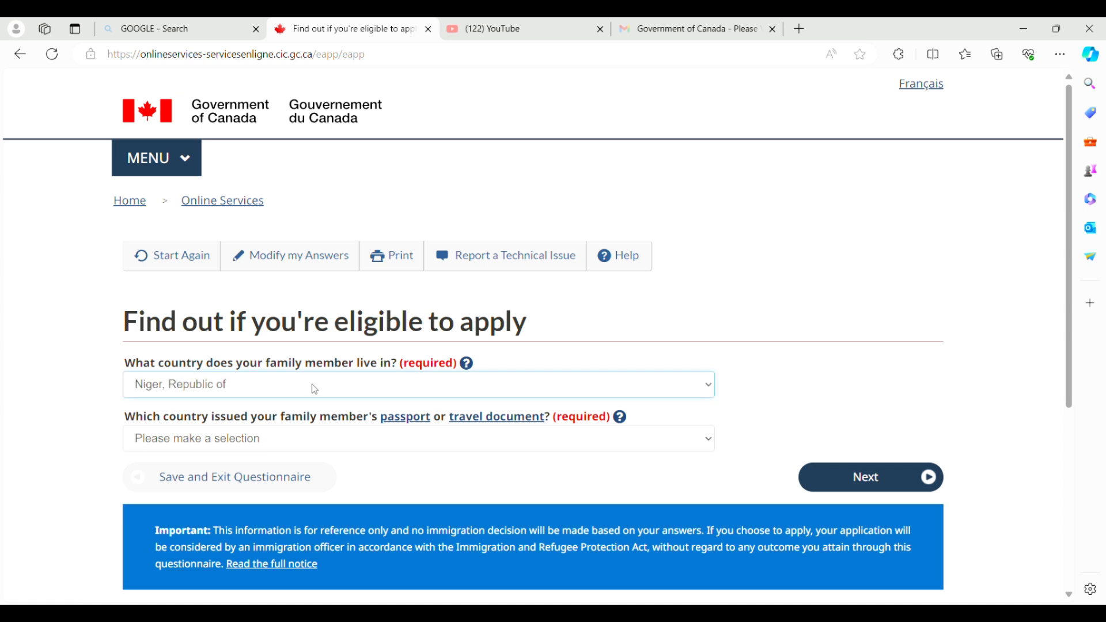
text(eria)
click(225, 443)
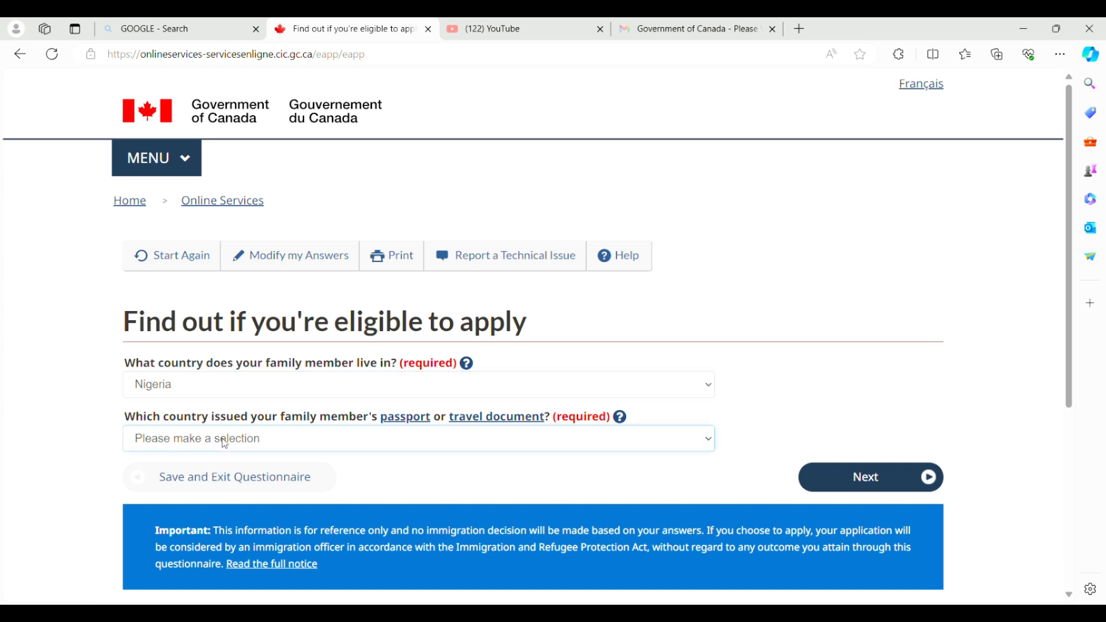
text(ning)
click(807, 479)
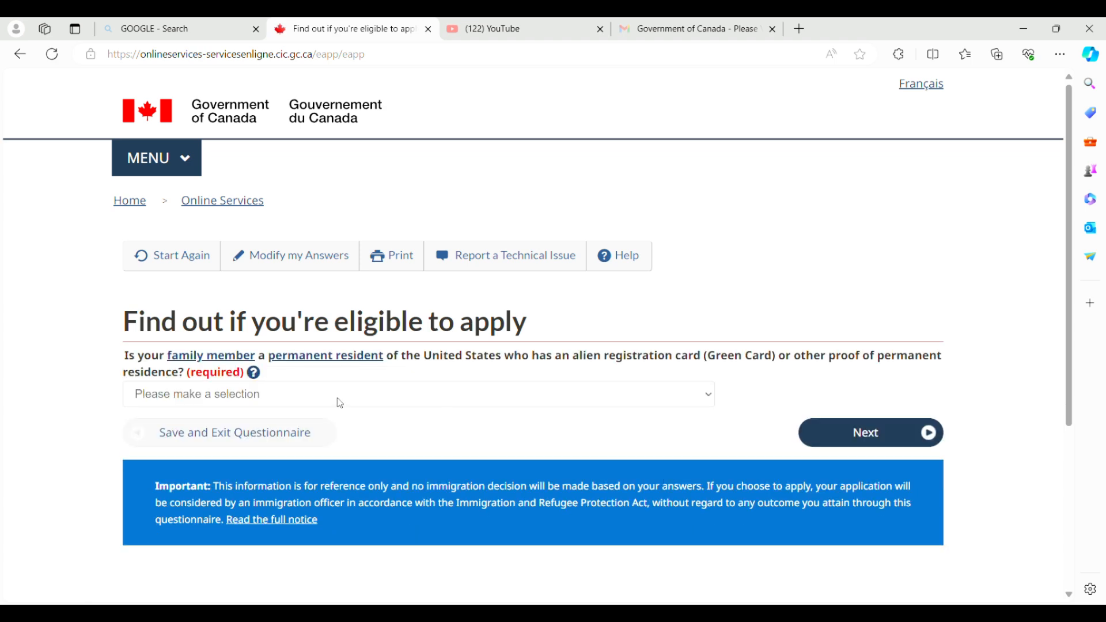
click(340, 403)
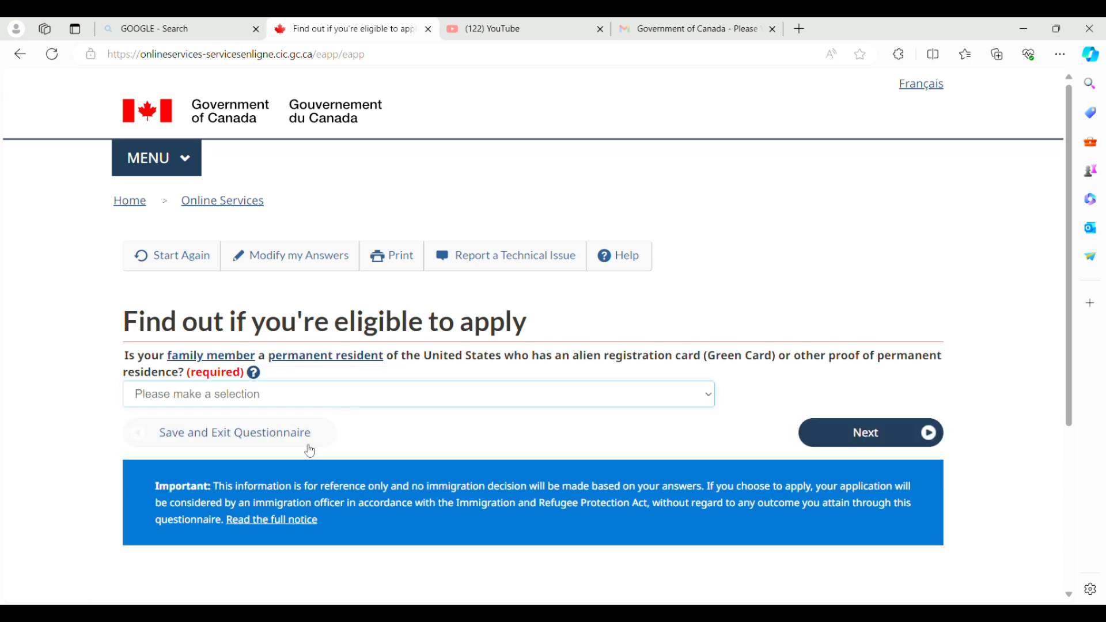
click(306, 447)
click(850, 438)
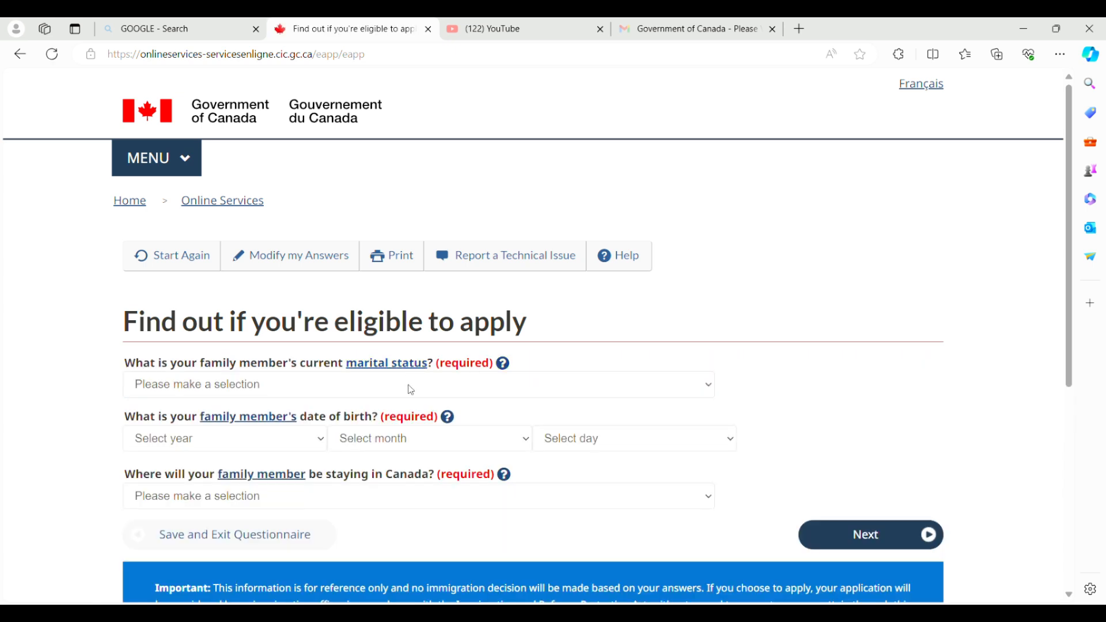
Set the family member as married, born September 1989, staying in Alberta, and choose to pay their fees.
click(455, 389)
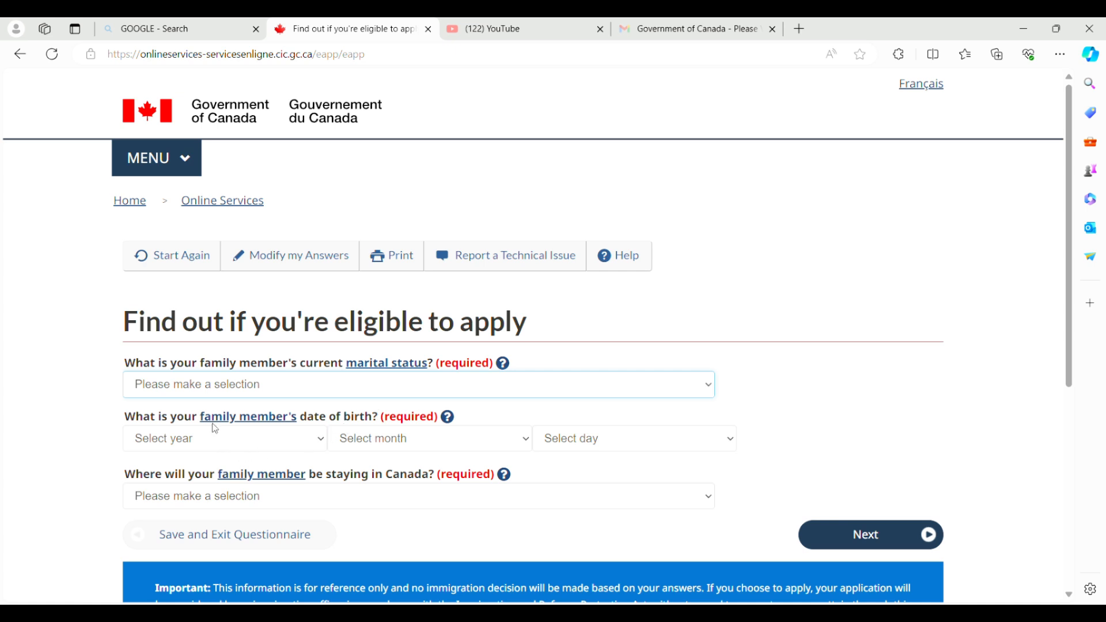
key(m)
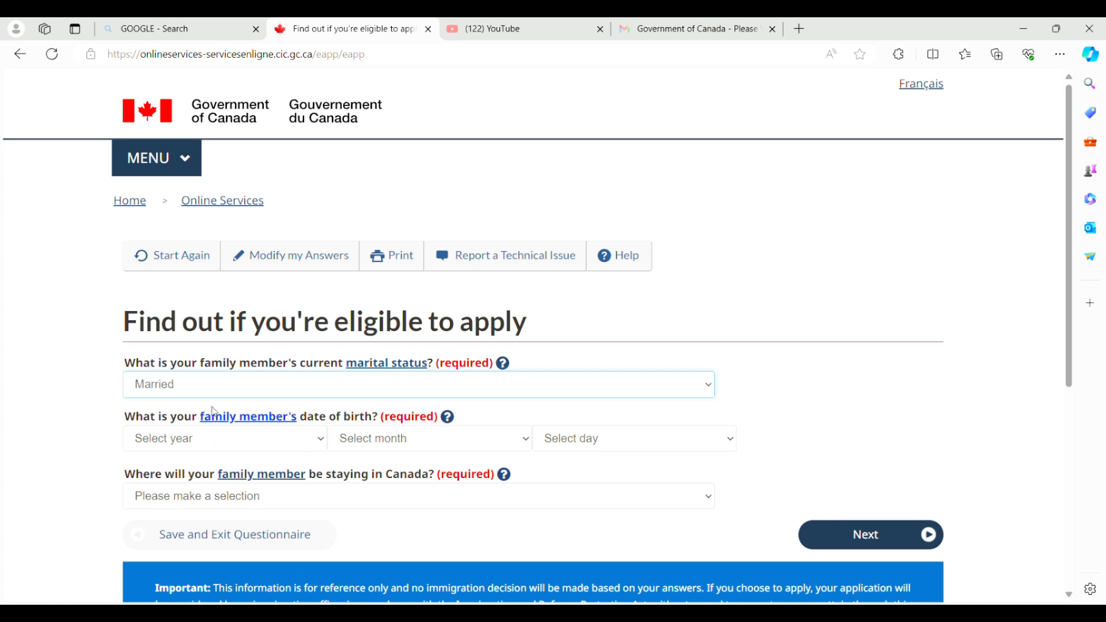
key(Tab)
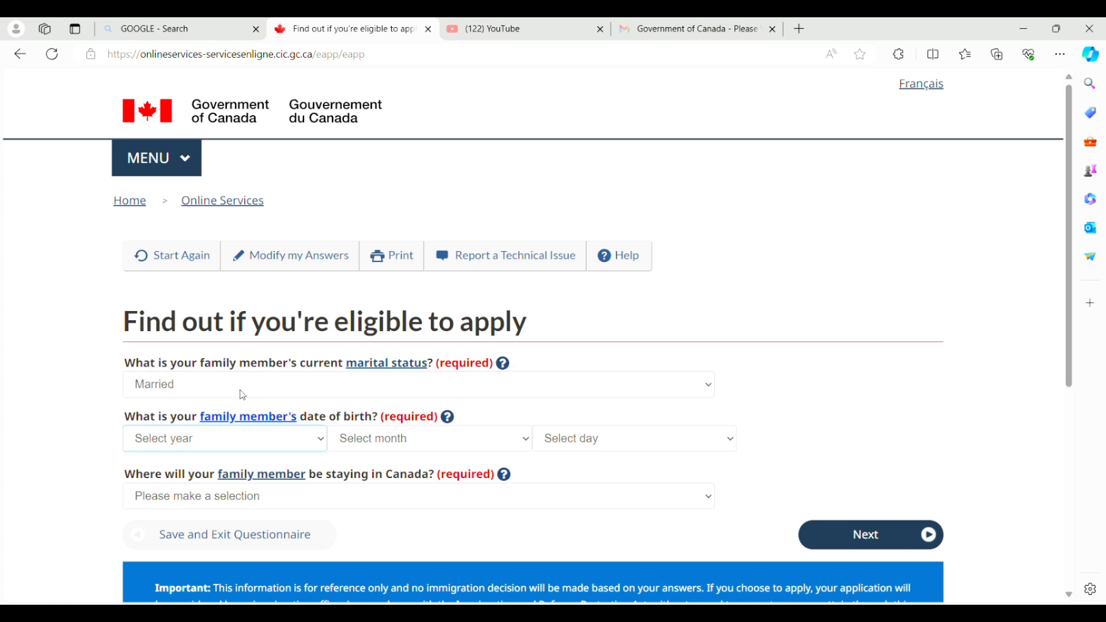
text(1999)
click(353, 436)
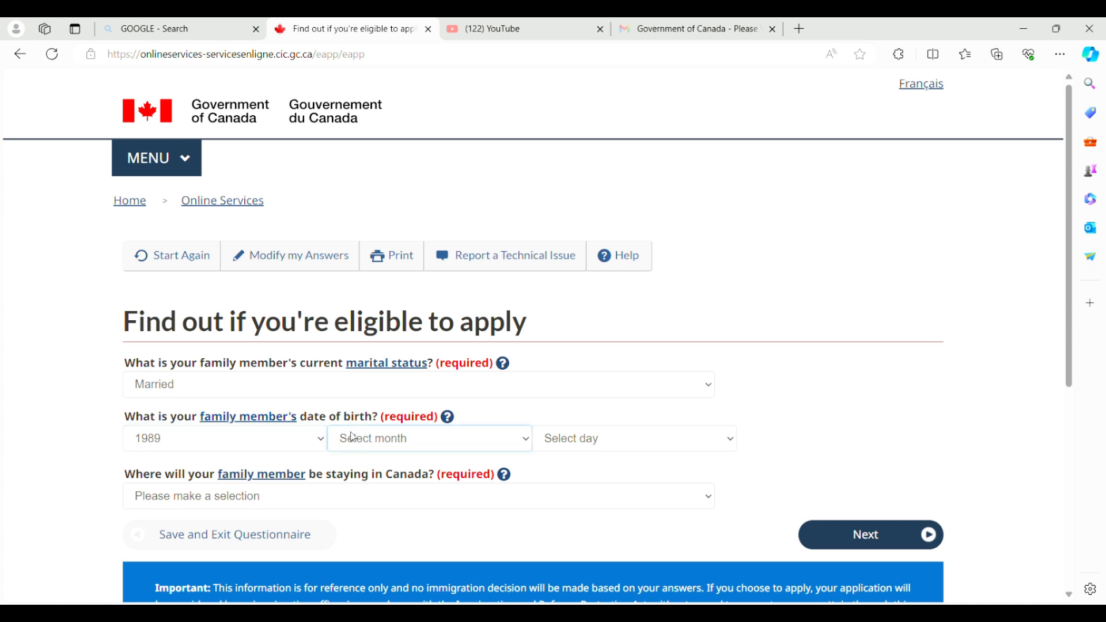
click(410, 375)
click(592, 433)
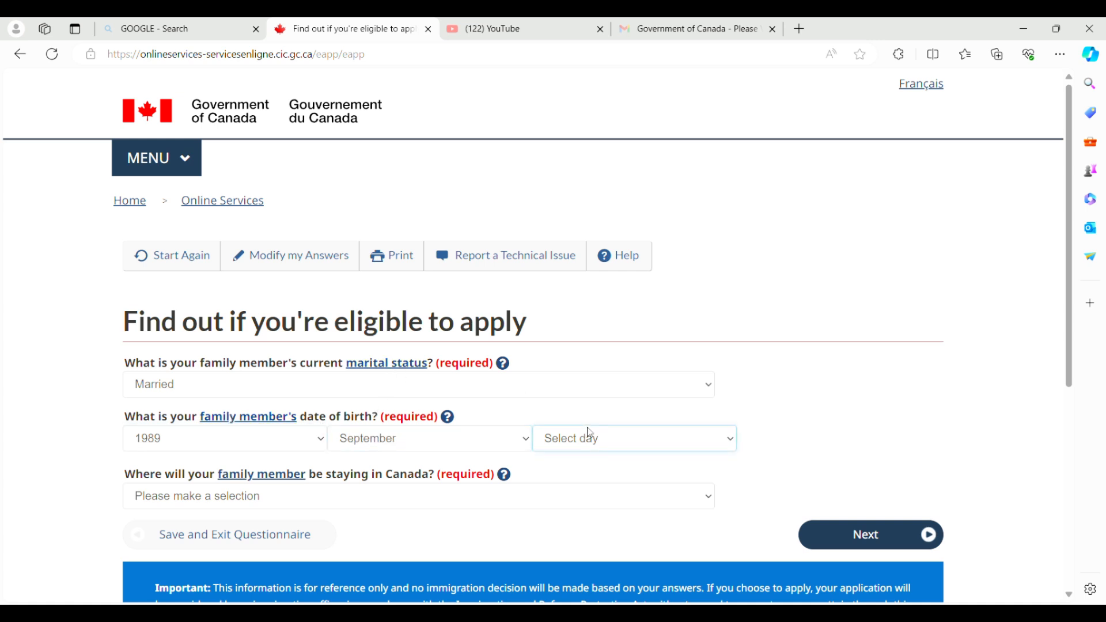
click(576, 293)
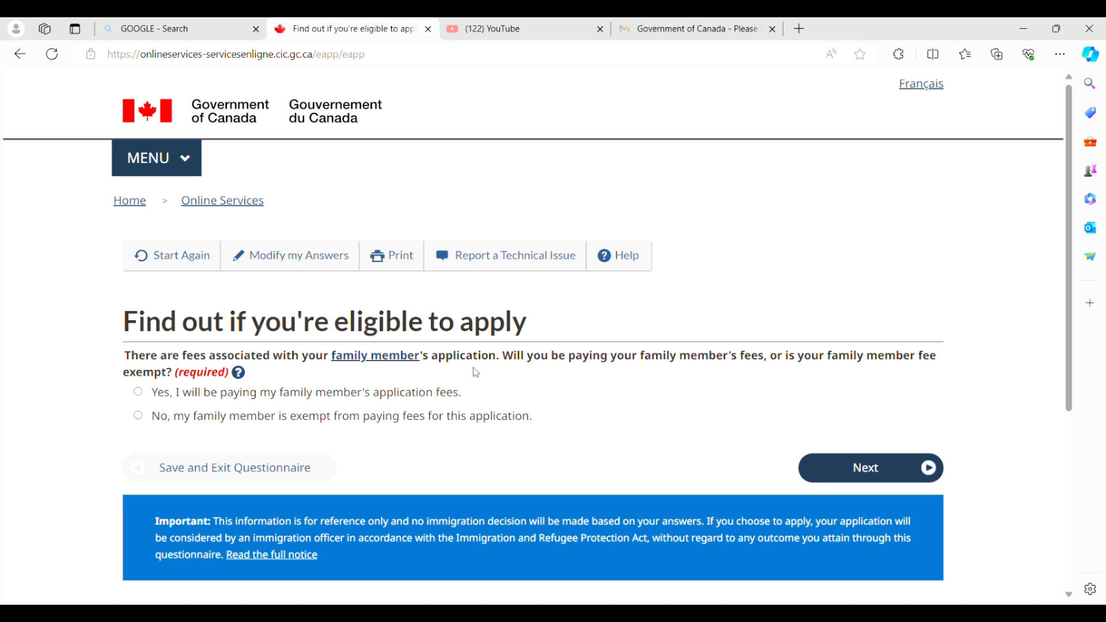
click(844, 467)
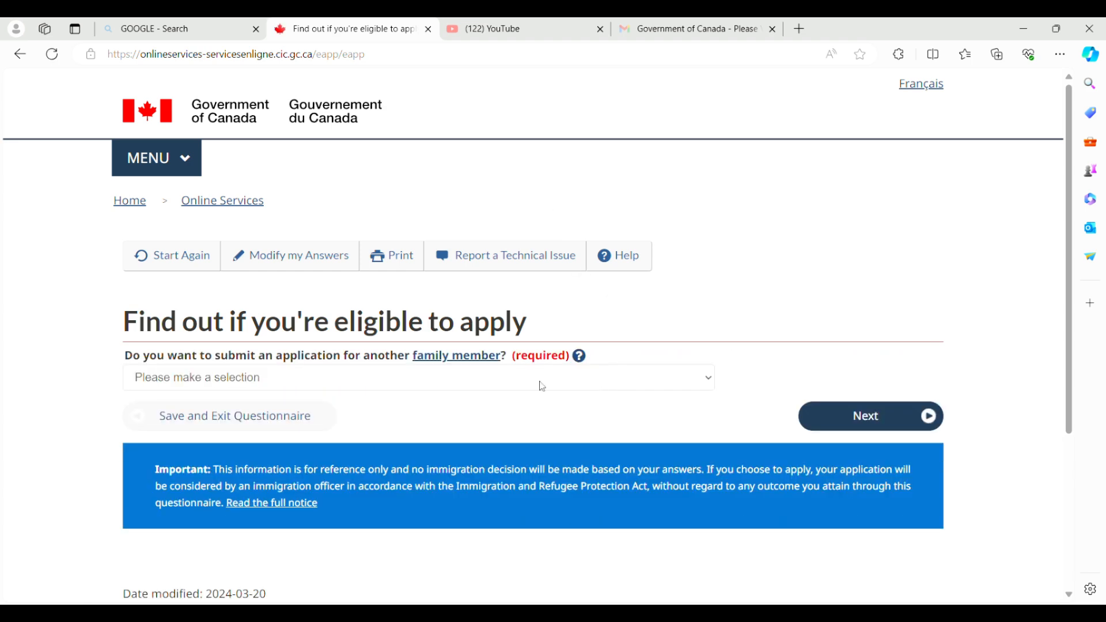
Answer No to another family member and to giving access, Yes on prior biometrics, and pay fees yourself.
click(353, 434)
click(866, 424)
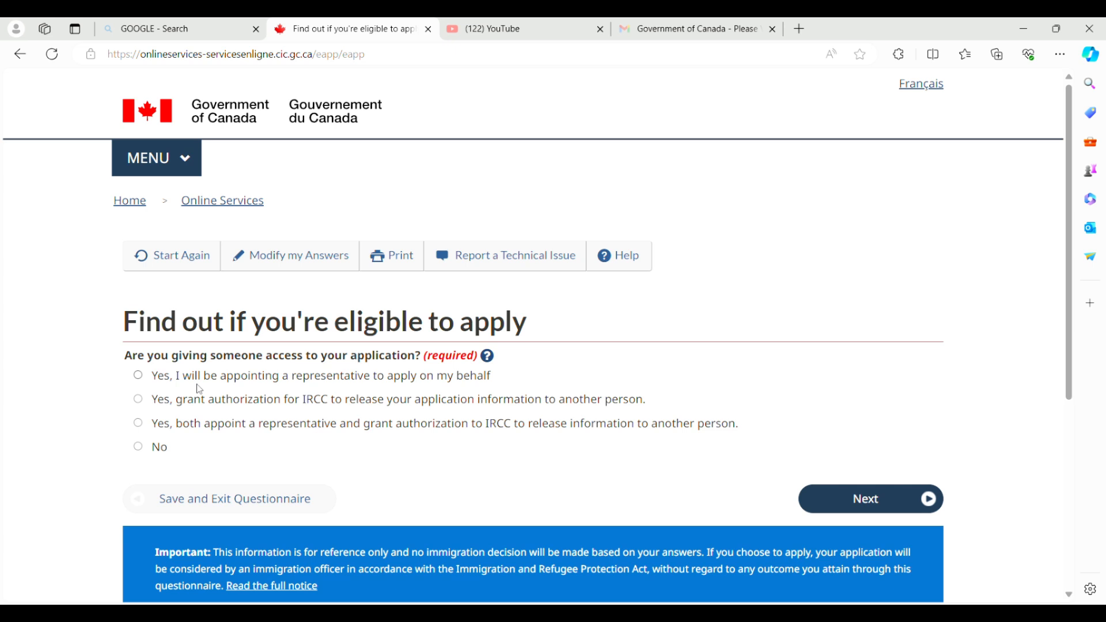
click(139, 445)
click(809, 494)
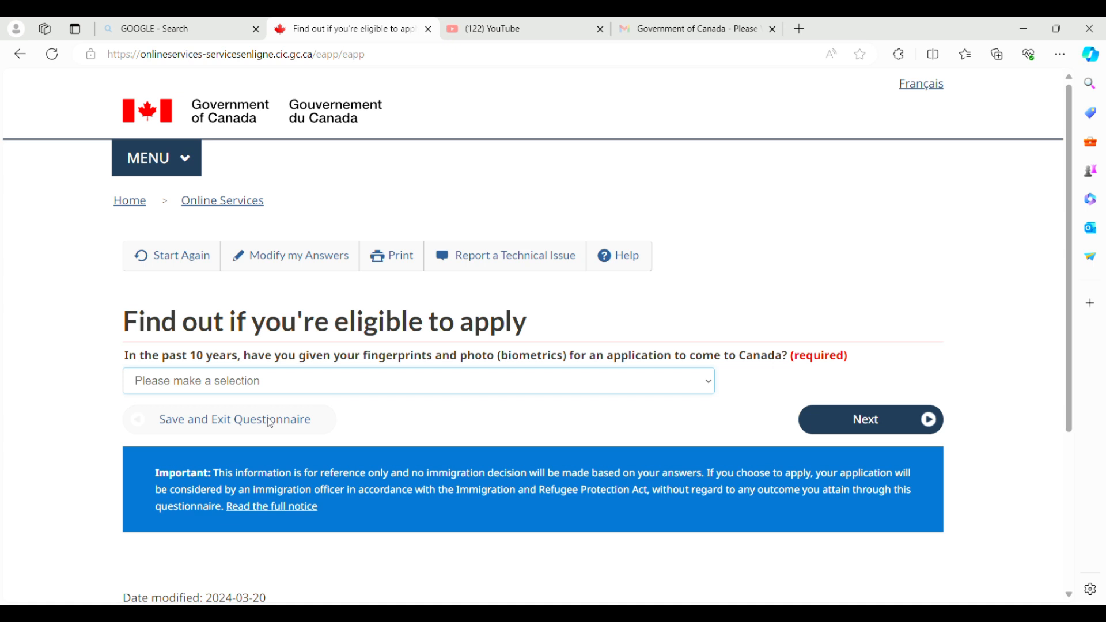
key(Down)
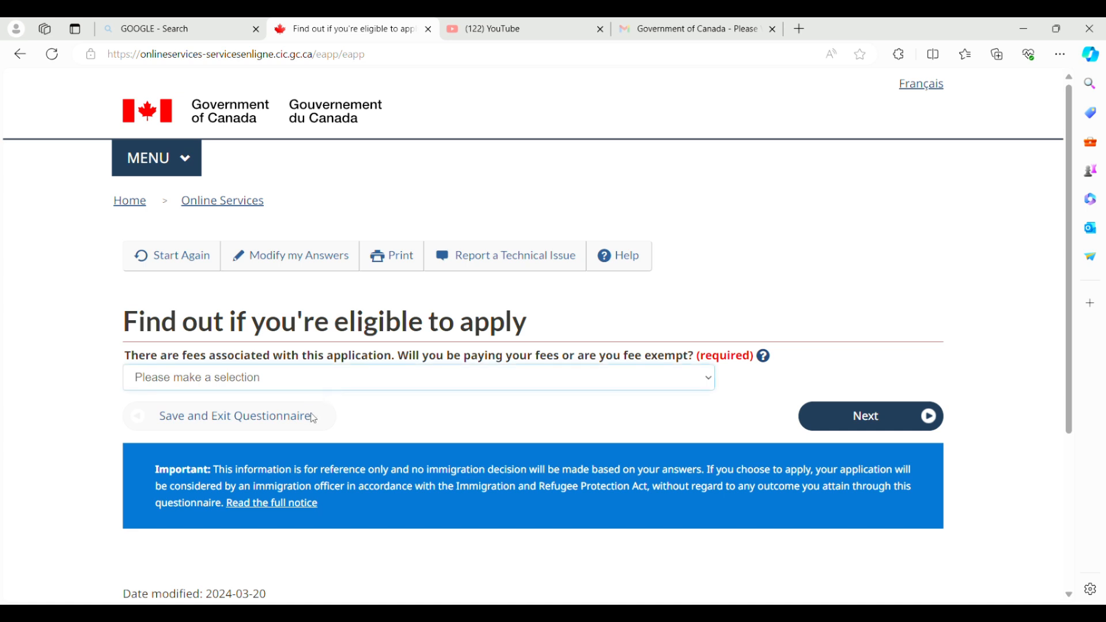
key(Down)
click(838, 425)
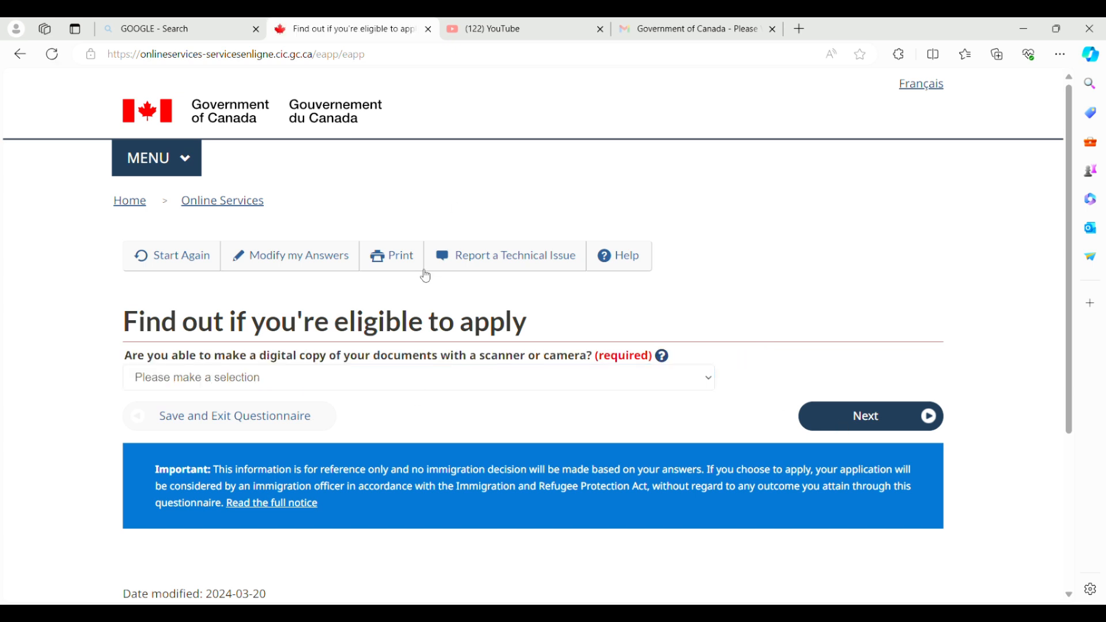
Answer Yes to making digital document copies and to paying fees online.
click(302, 381)
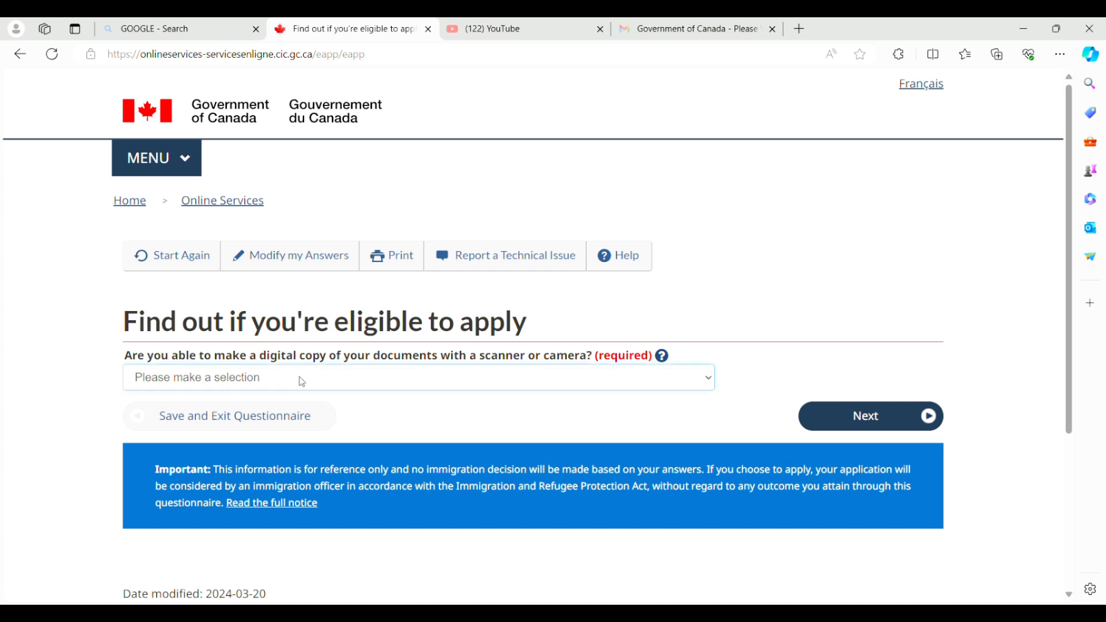
click(253, 422)
click(839, 420)
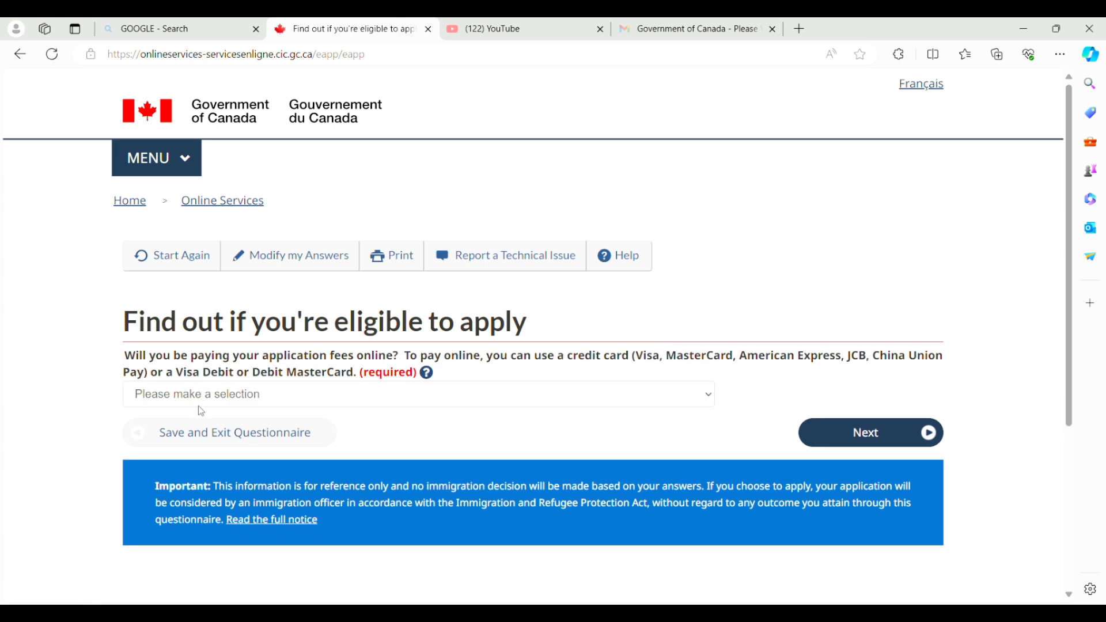
click(200, 406)
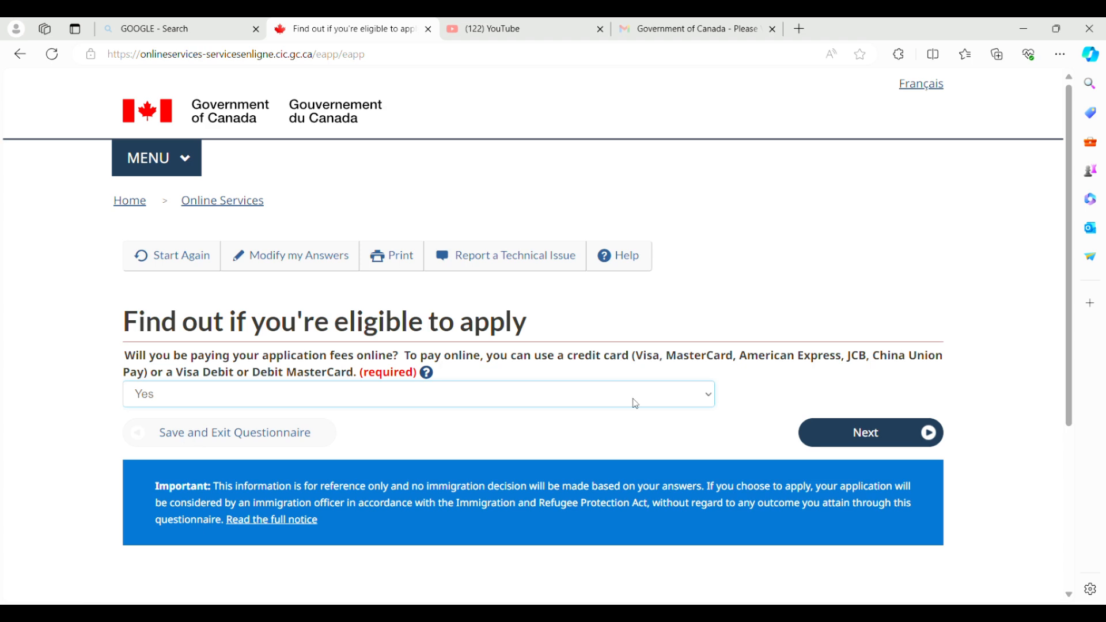
click(821, 429)
scroll(1074, 596, down, 3)
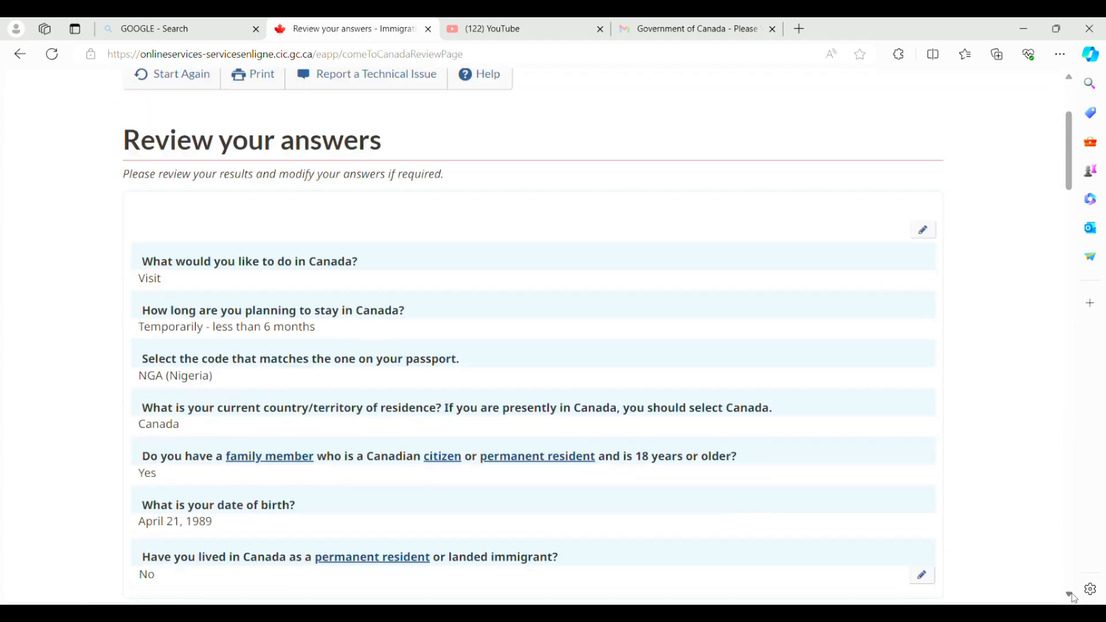
Scroll through the Review your answers page and accept the answers.
scroll(1074, 599, down, 6)
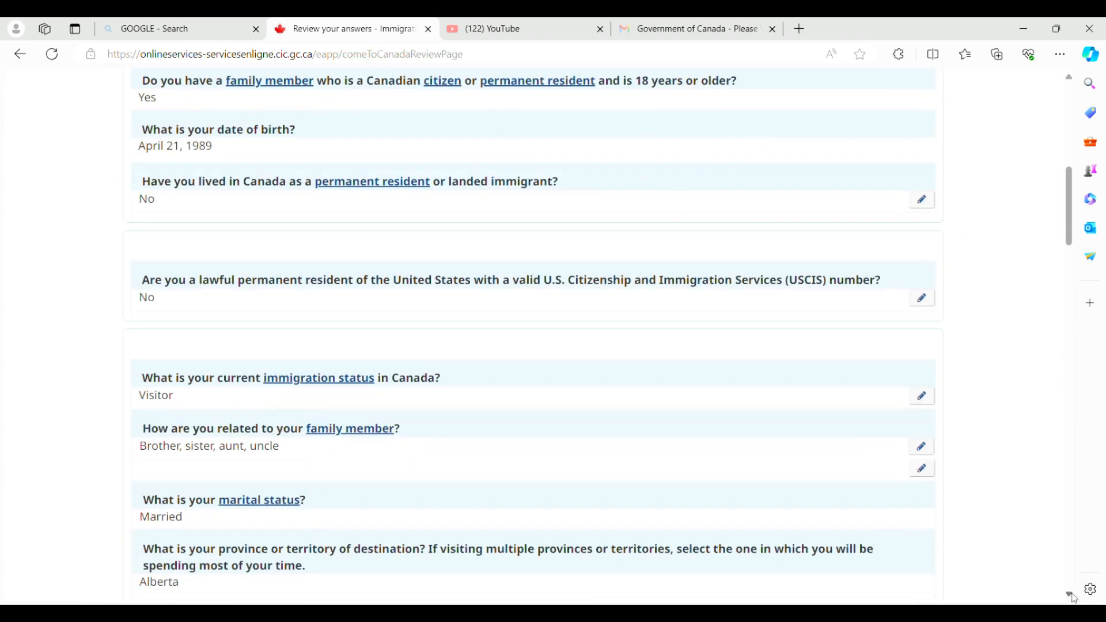
scroll(1074, 599, down, 9)
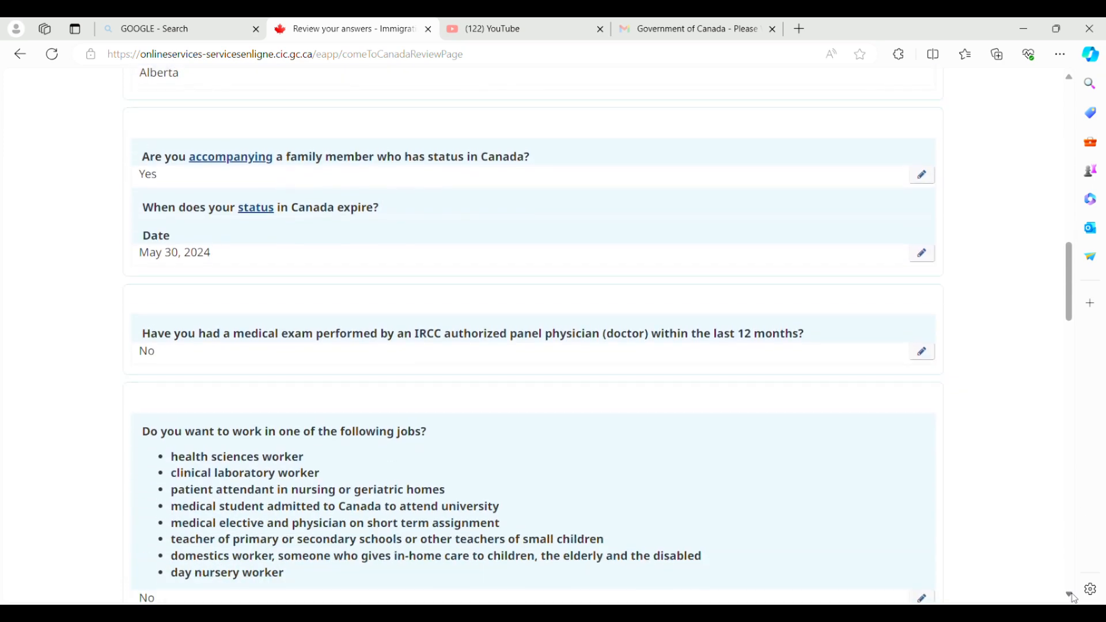
scroll(1075, 599, down, 9)
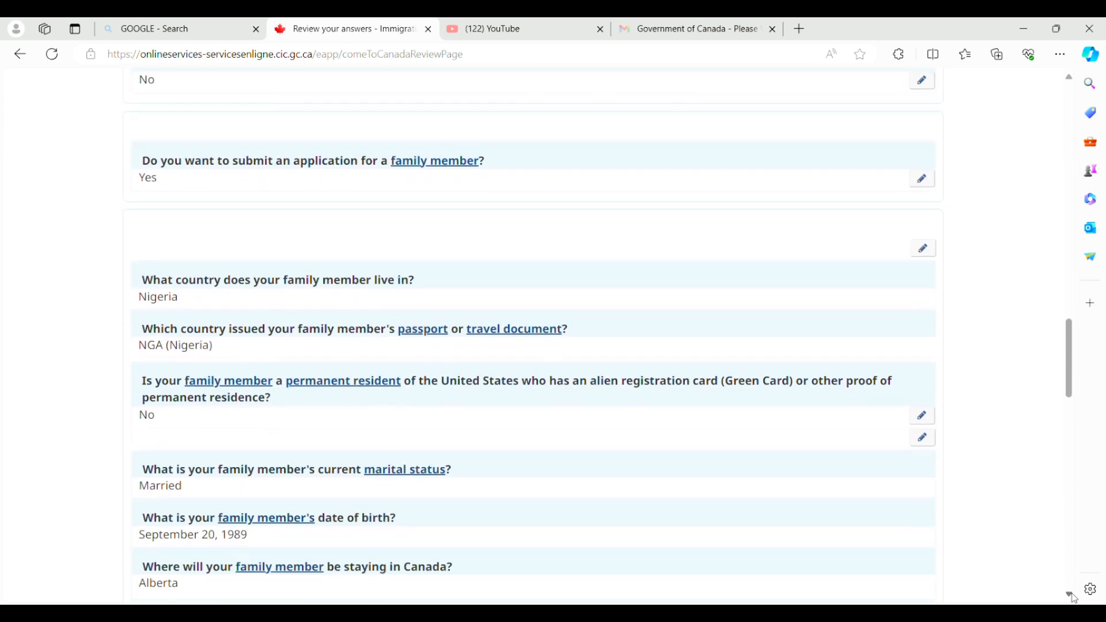
scroll(1074, 599, down, 15)
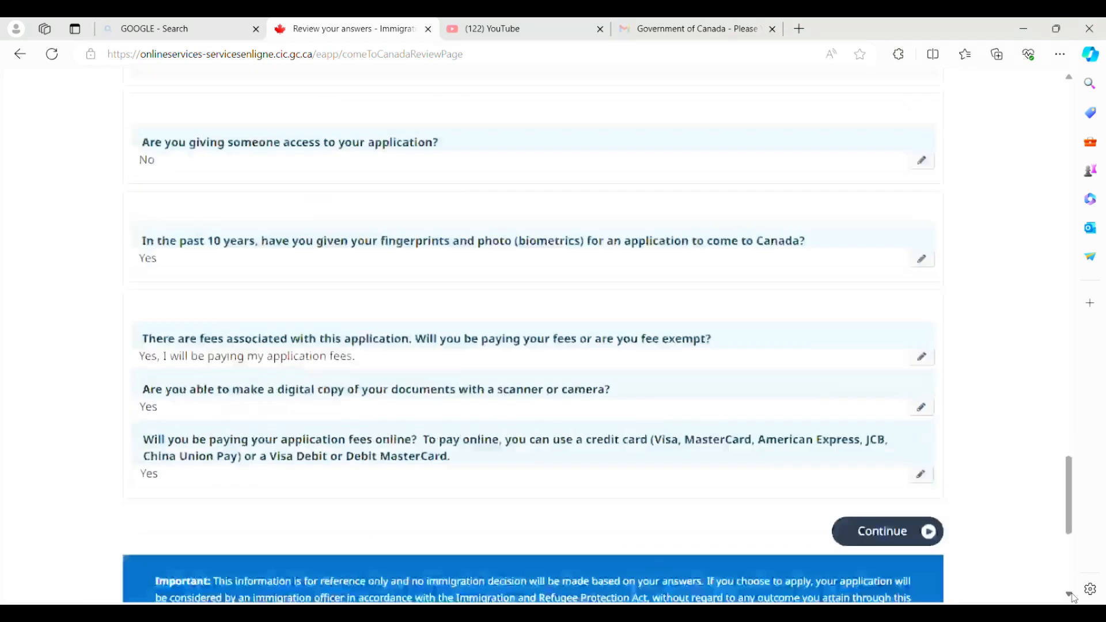
scroll(1074, 599, down, 1)
click(876, 487)
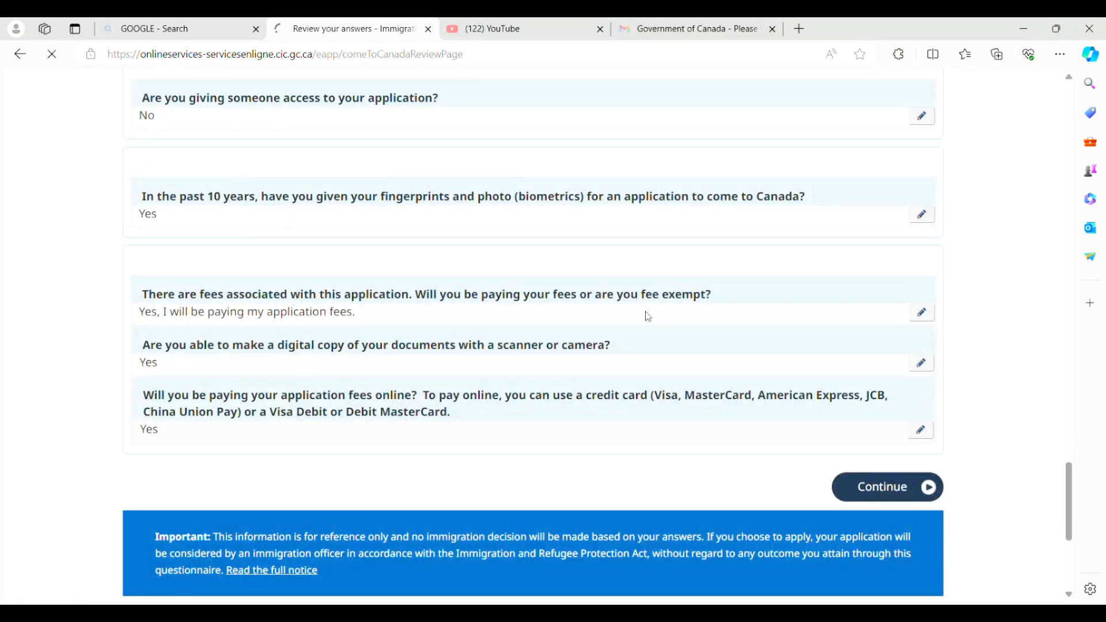
Continue past the Submitting your application instructions to the document checklist.
scroll(1069, 599, down, 3)
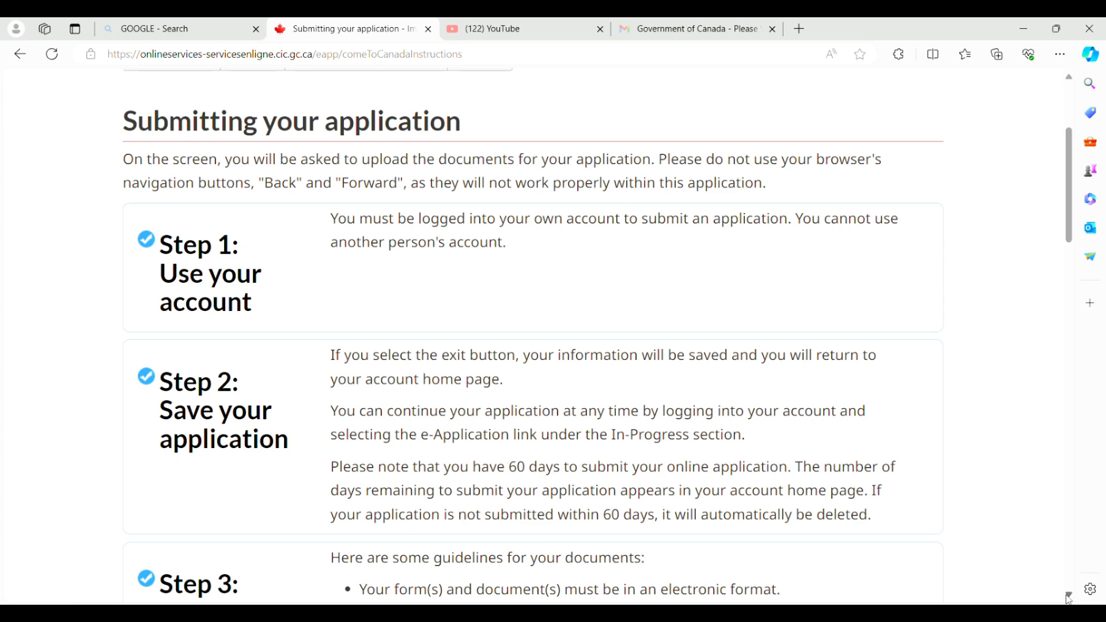
scroll(1069, 599, down, 7)
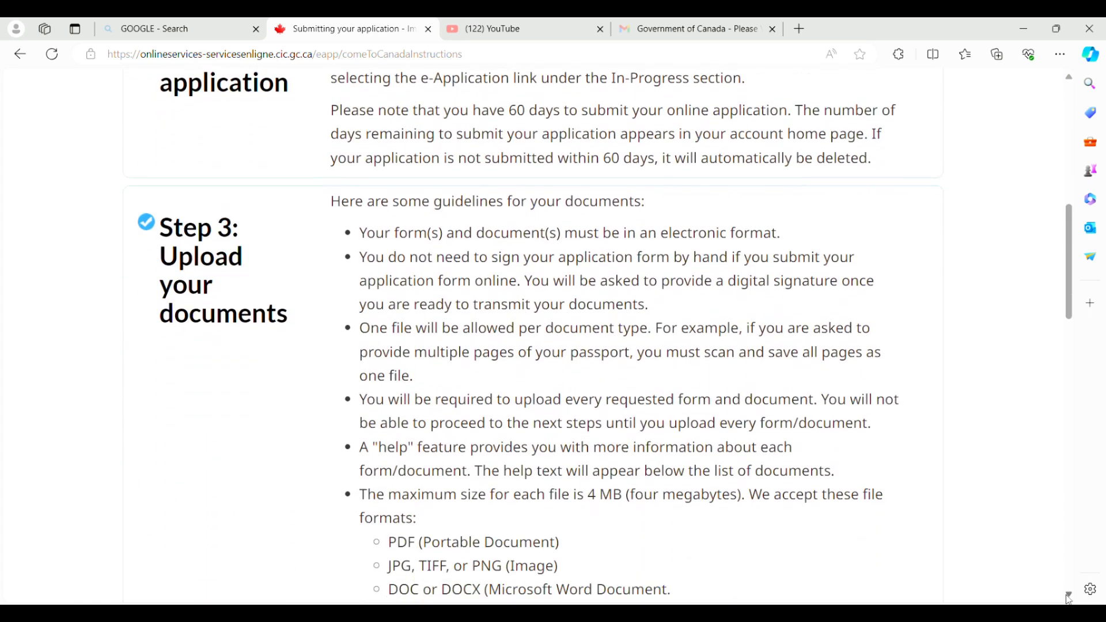
scroll(1068, 599, down, 13)
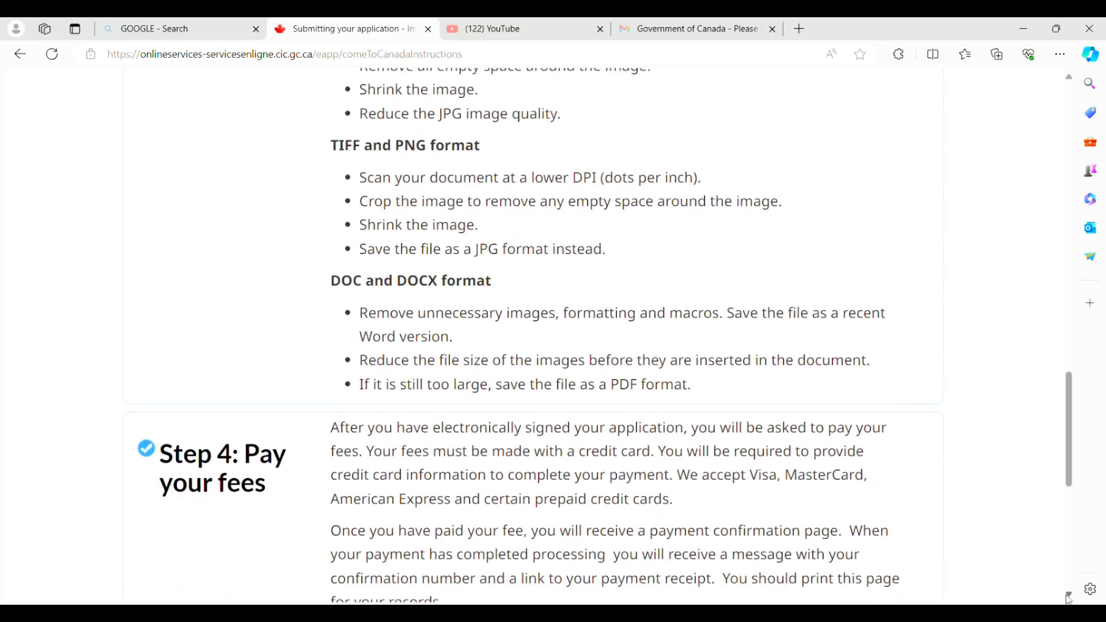
scroll(1069, 598, down, 6)
click(894, 304)
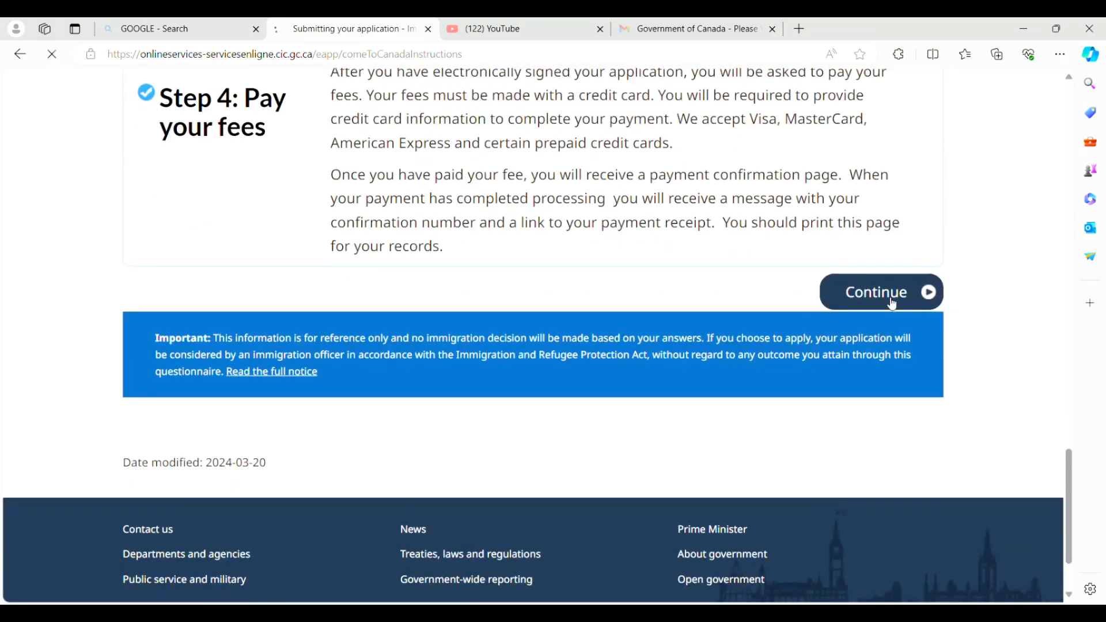
scroll(1067, 598, down, 3)
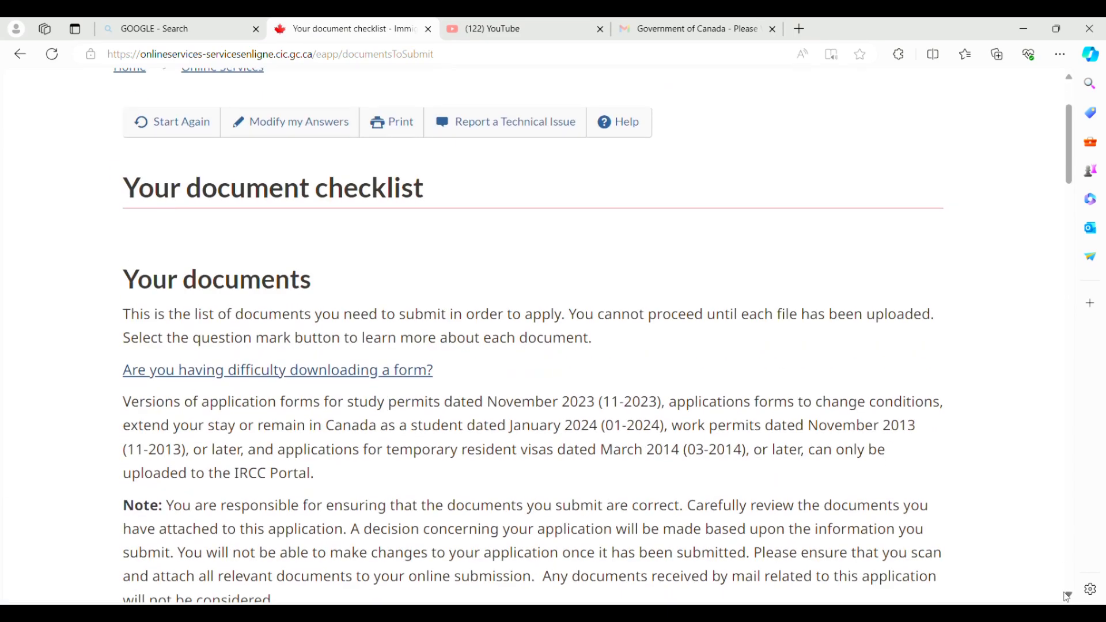
Open the IMM5708 application form PDF in a new tab, then return to the checklist tab.
scroll(1067, 597, down, 6)
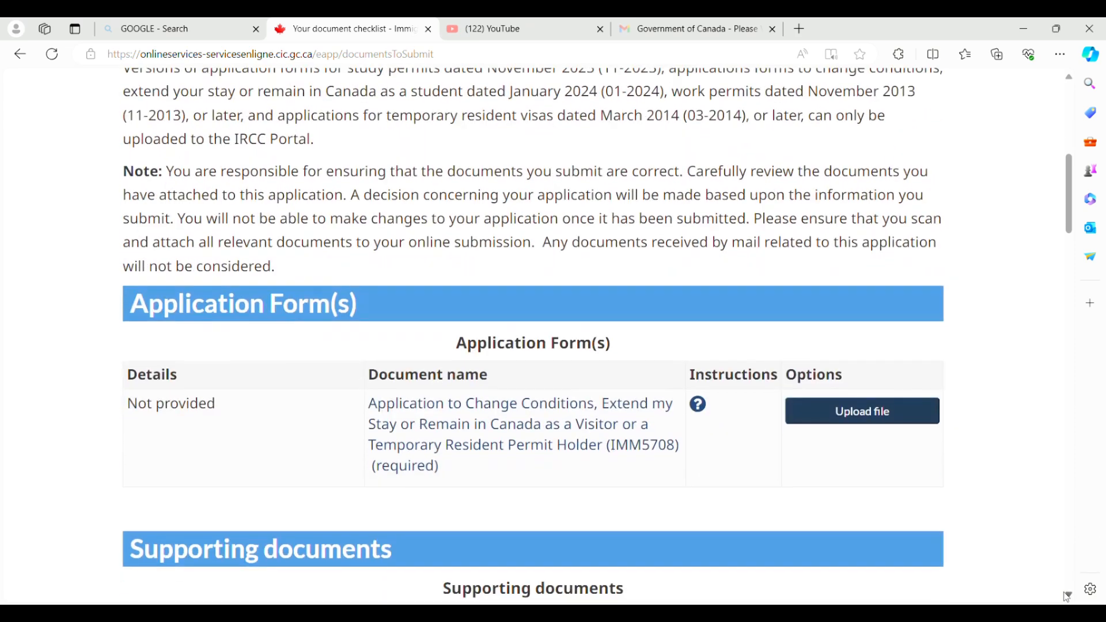
scroll(1067, 598, down, 4)
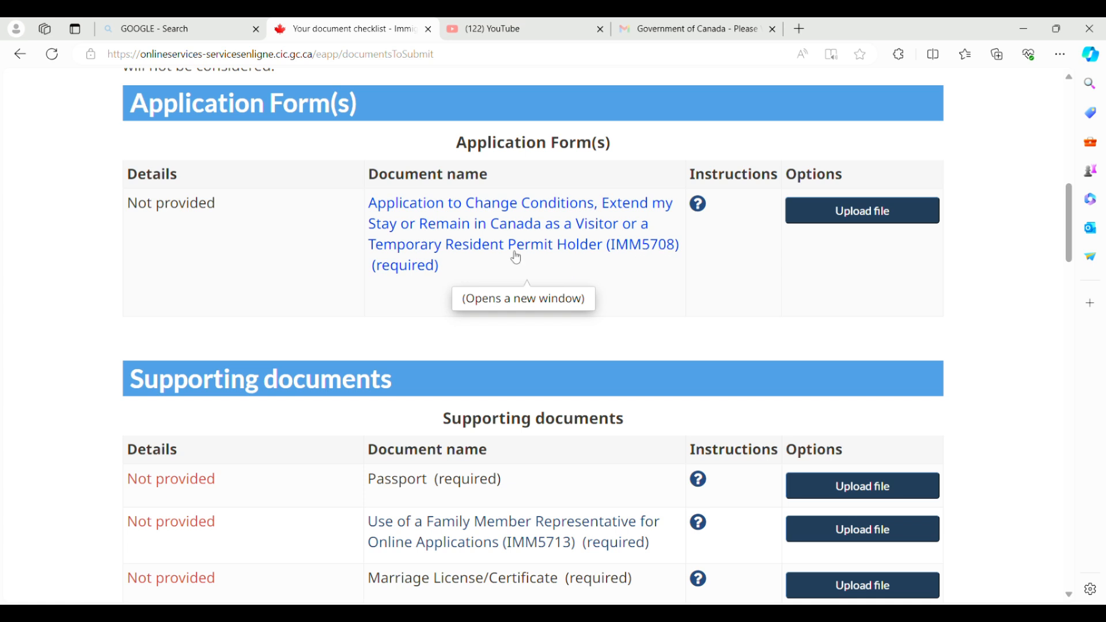
click(544, 223)
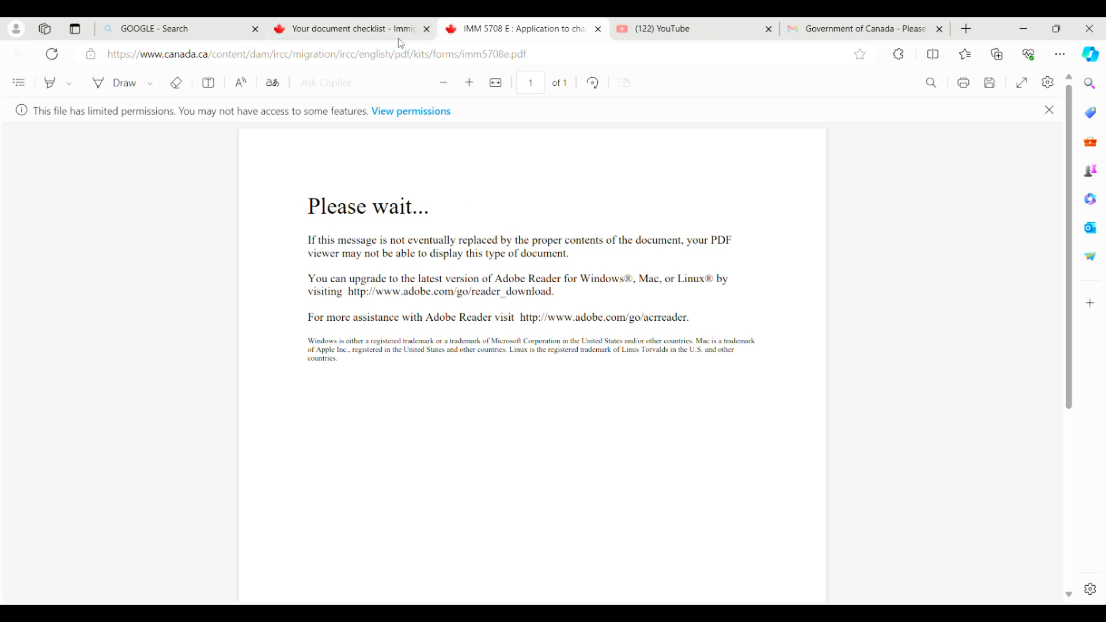
click(330, 32)
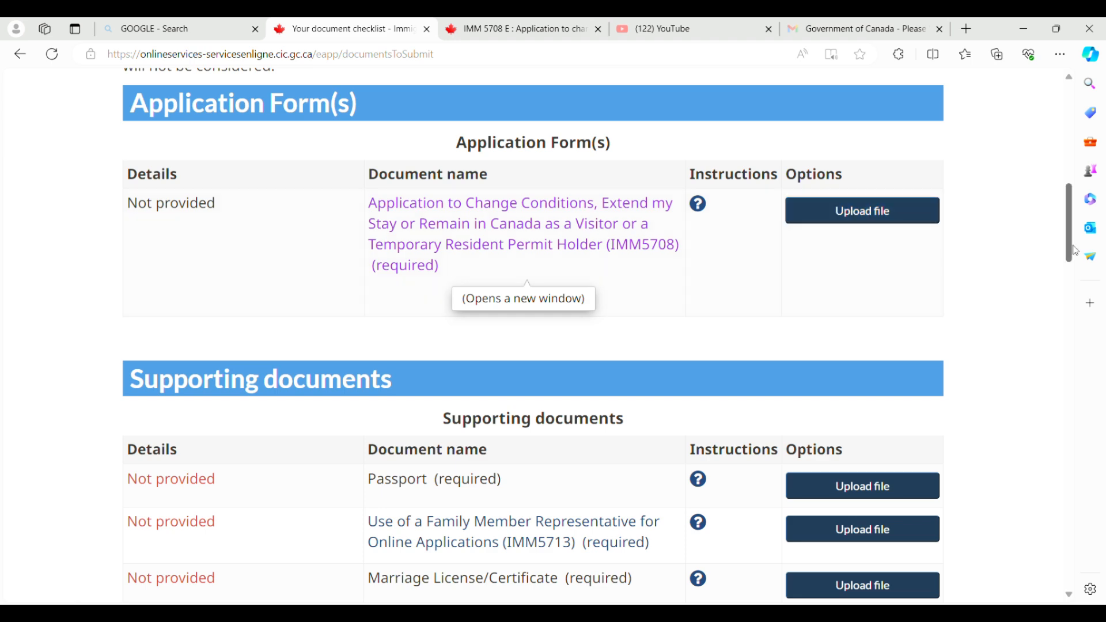
drag(1072, 249, 1066, 282)
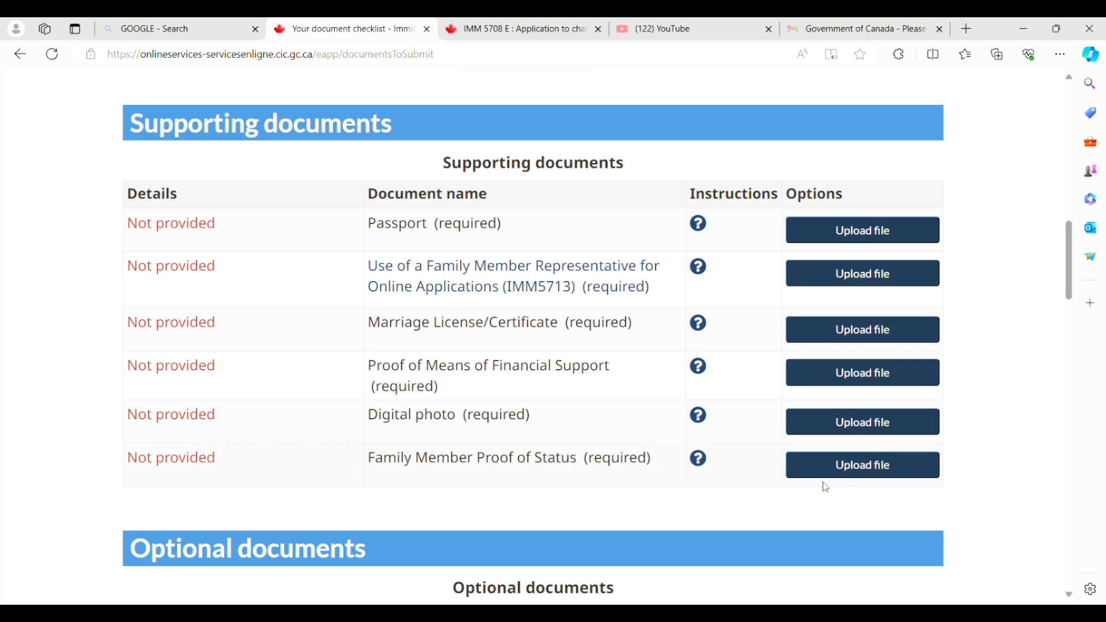
scroll(486, 420, down, 5)
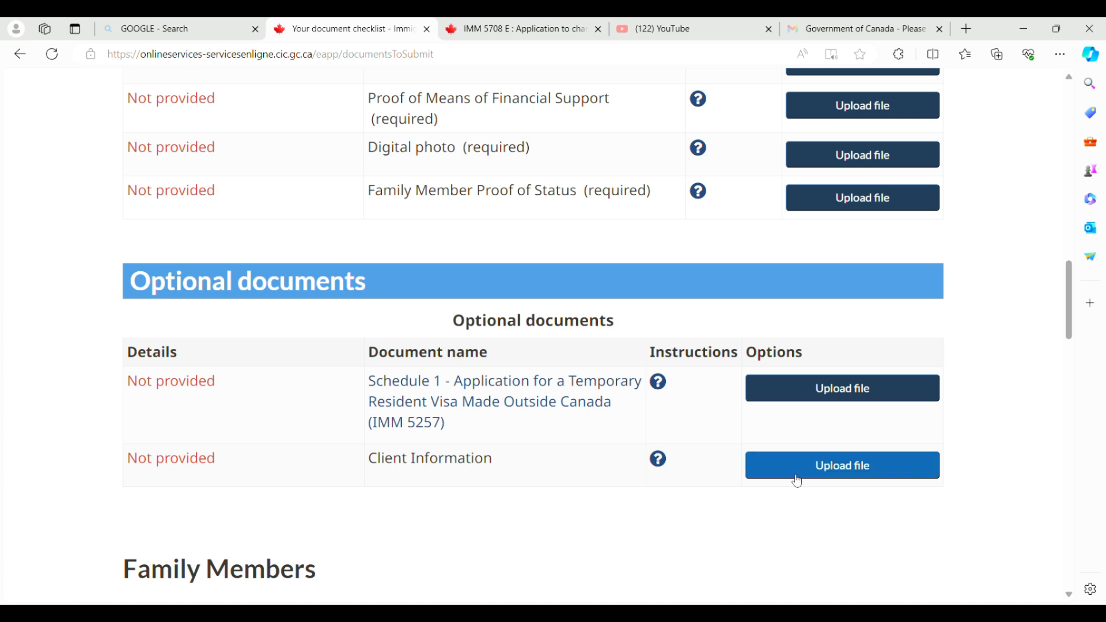
scroll(729, 486, down, 8)
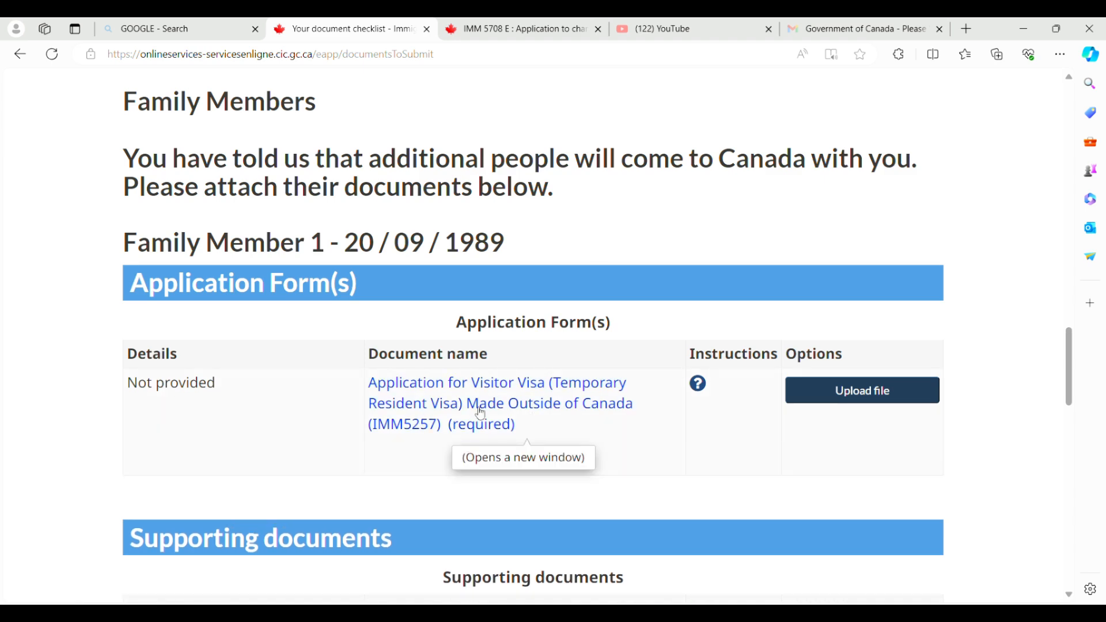
scroll(1070, 596, down, 4)
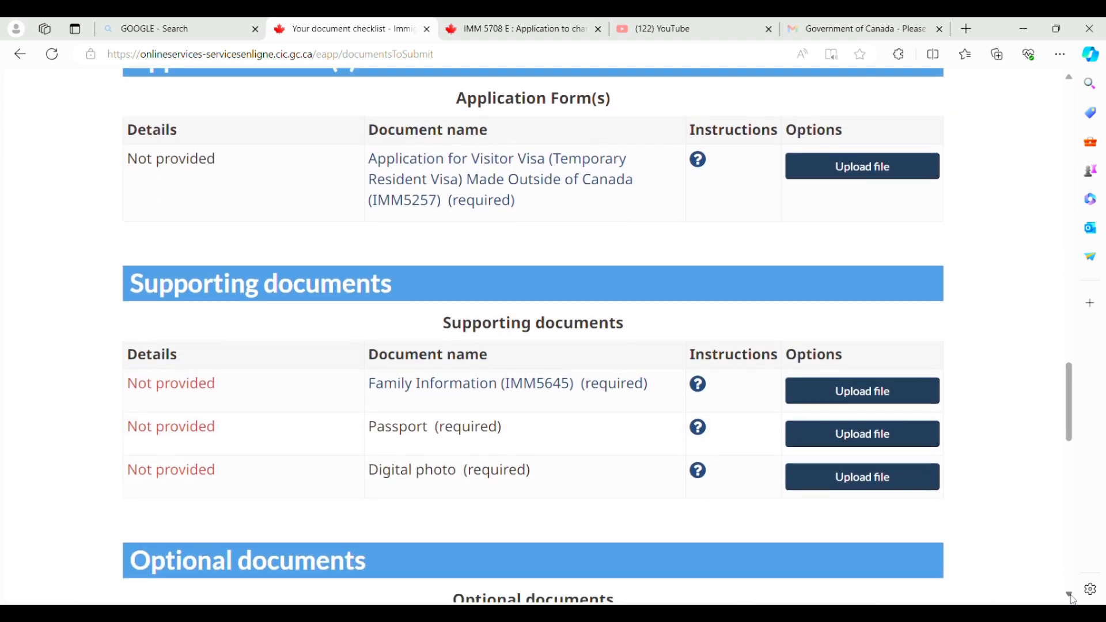
scroll(1072, 598, down, 1)
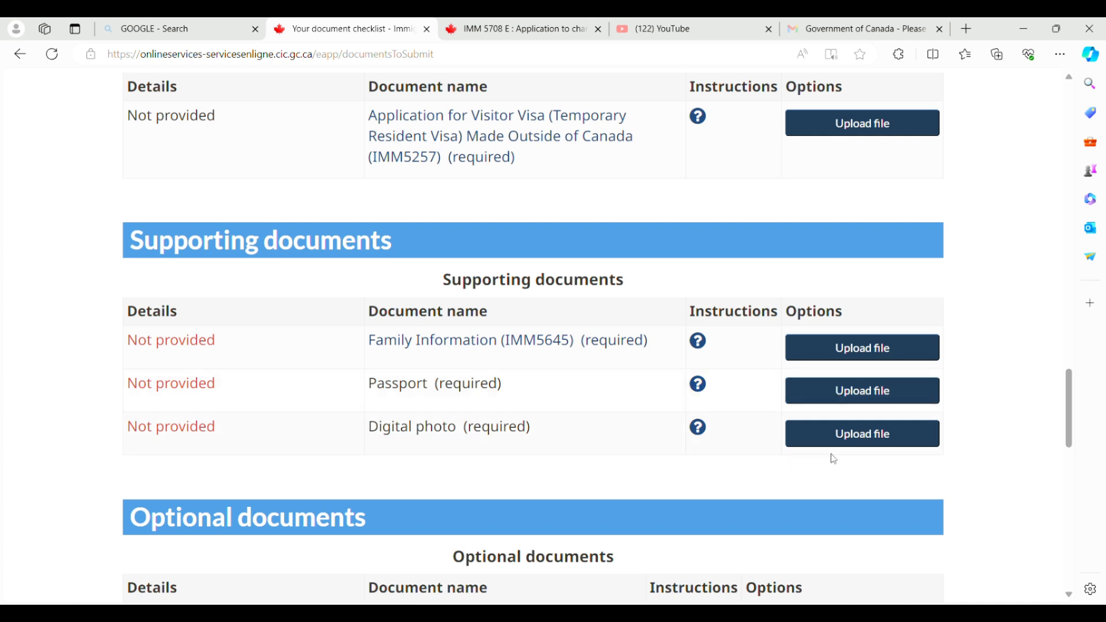
scroll(1068, 595, down, 4)
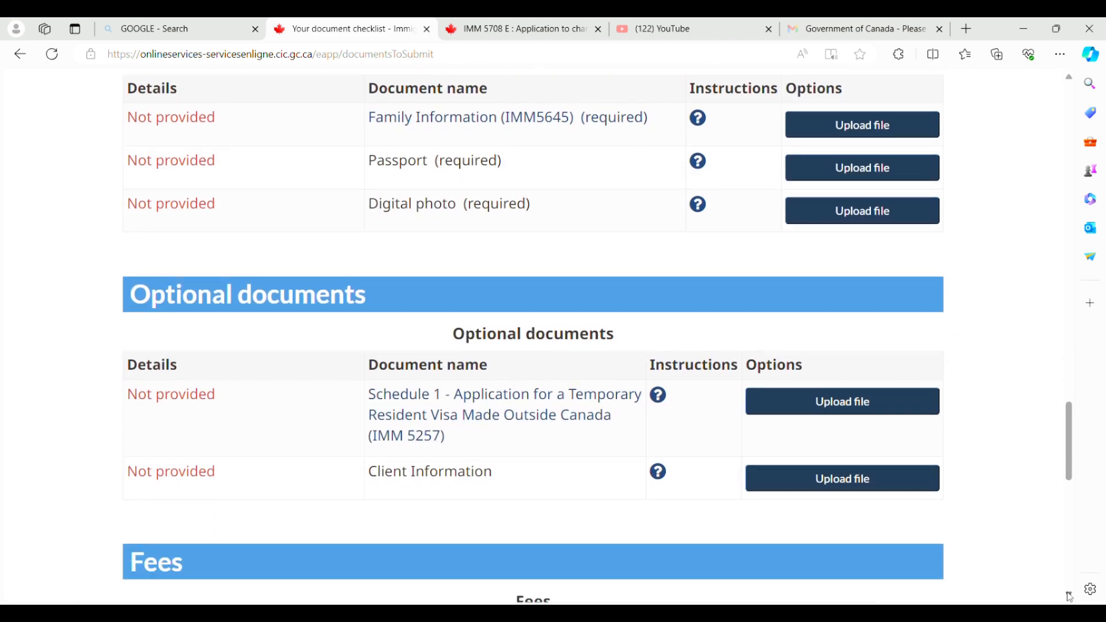
scroll(1070, 597, down, 1)
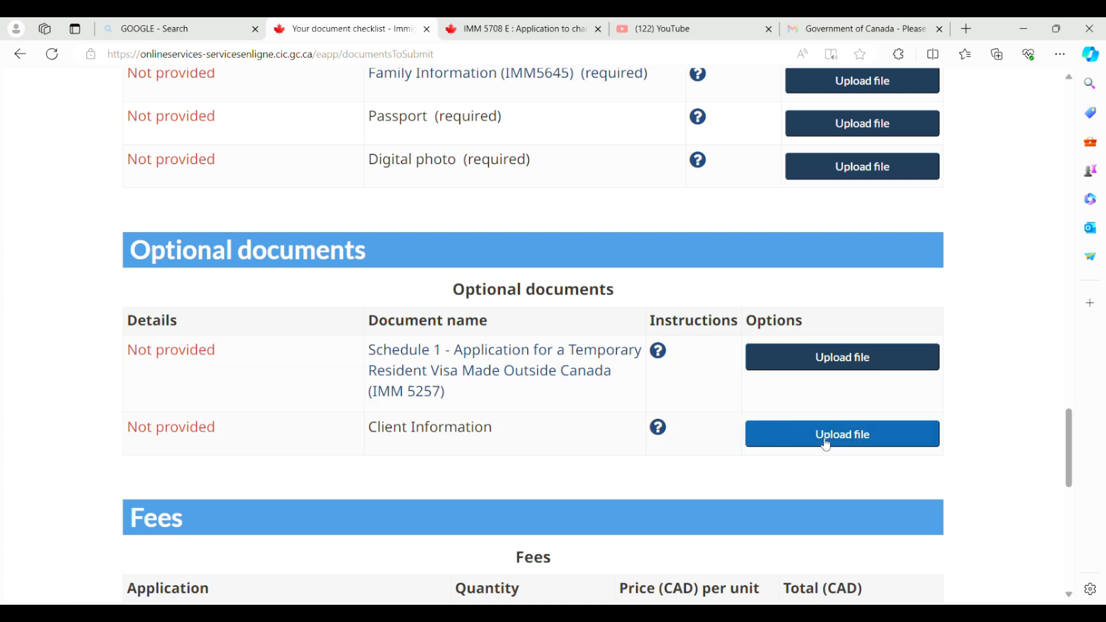
click(1070, 595)
scroll(1073, 598, down, 5)
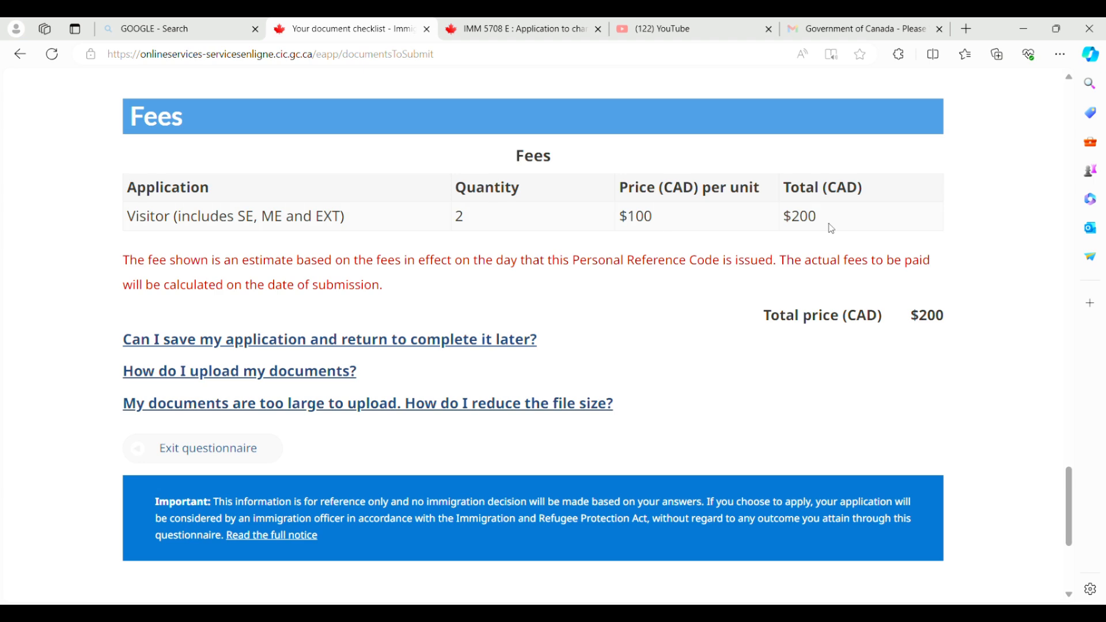
scroll(1071, 518, down, 1)
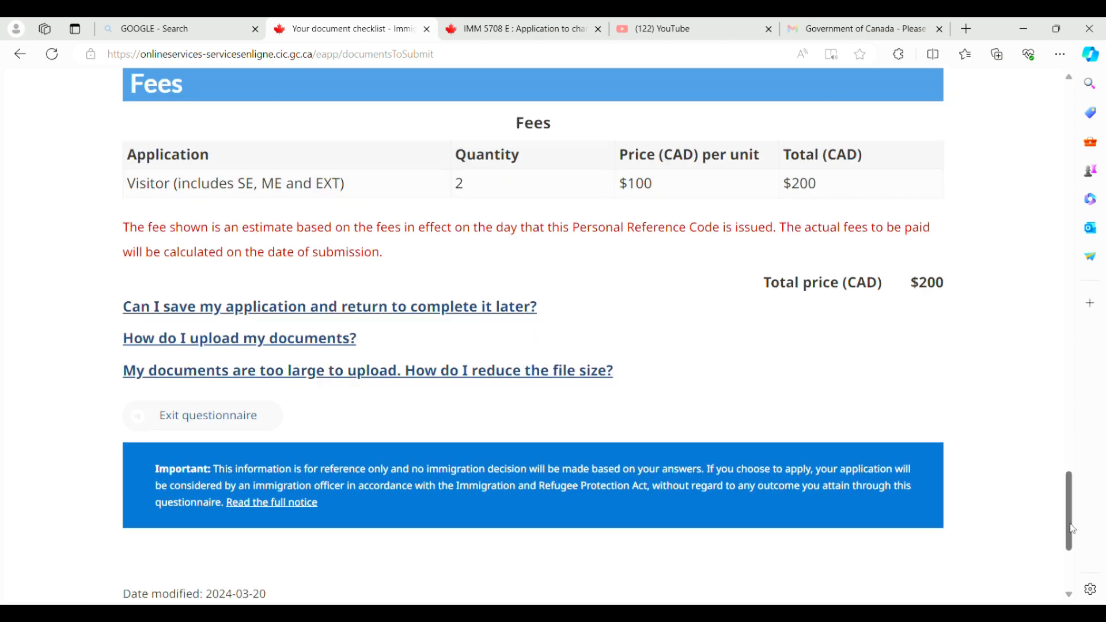
drag(1075, 530, 1062, 484)
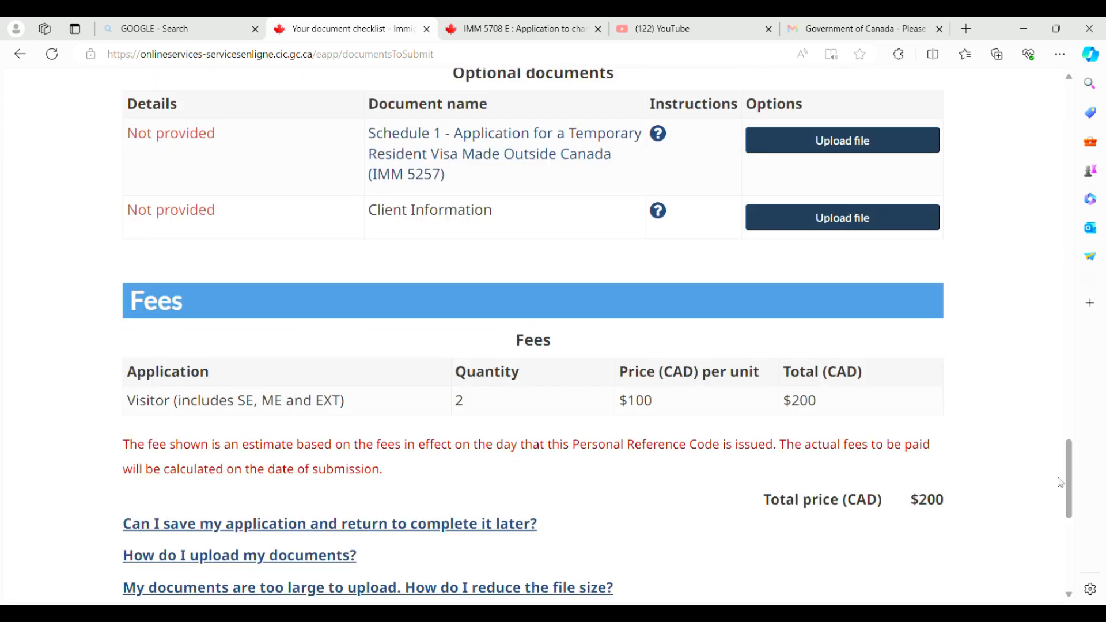